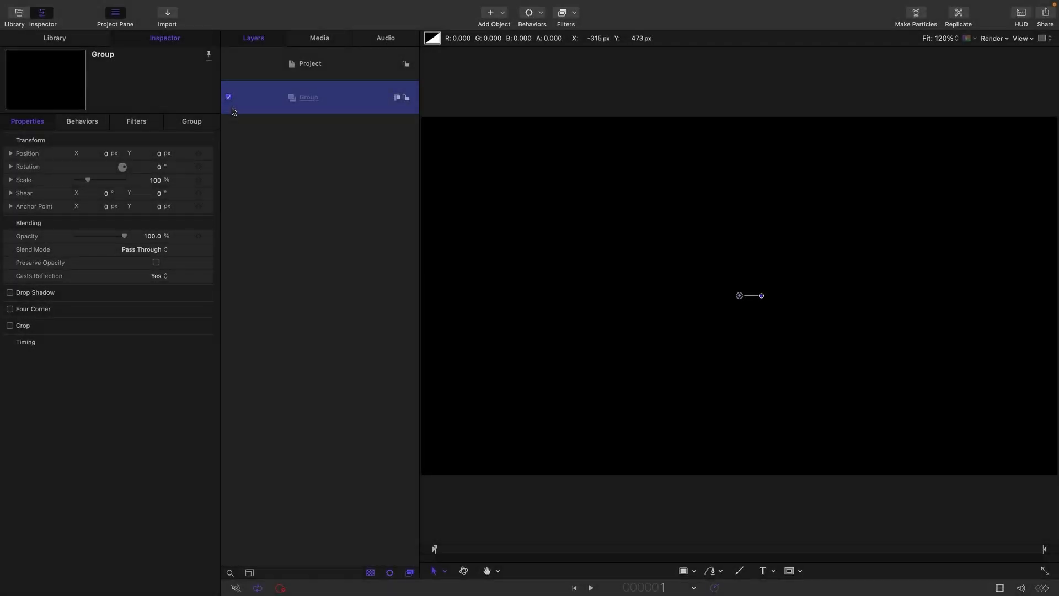
- Import Noisy_Glow_Image.jpg into the empty Group so the prism artwork appears on the canvas
click(232, 111)
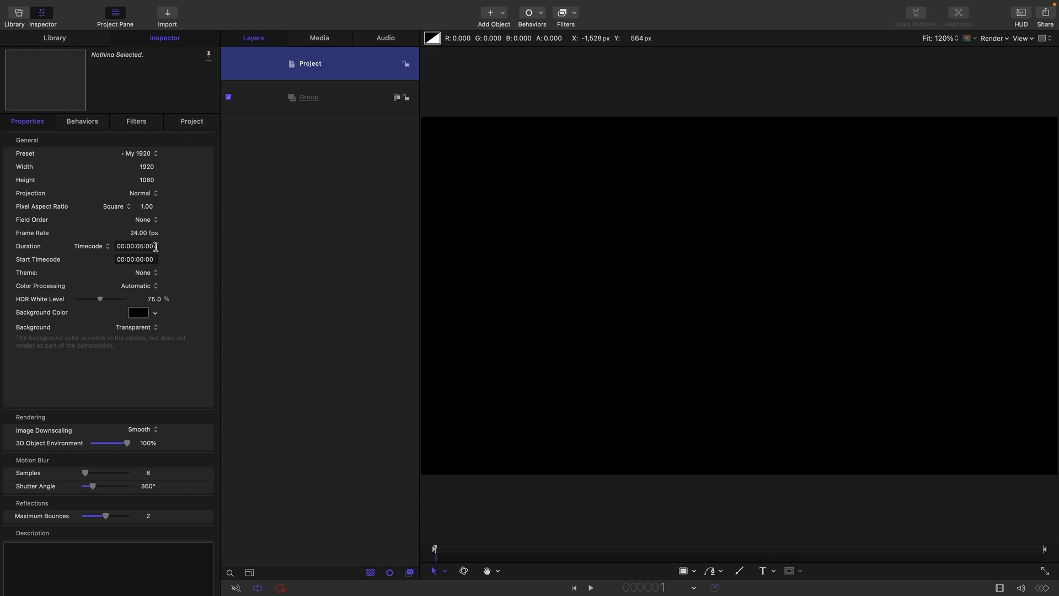
click(356, 101)
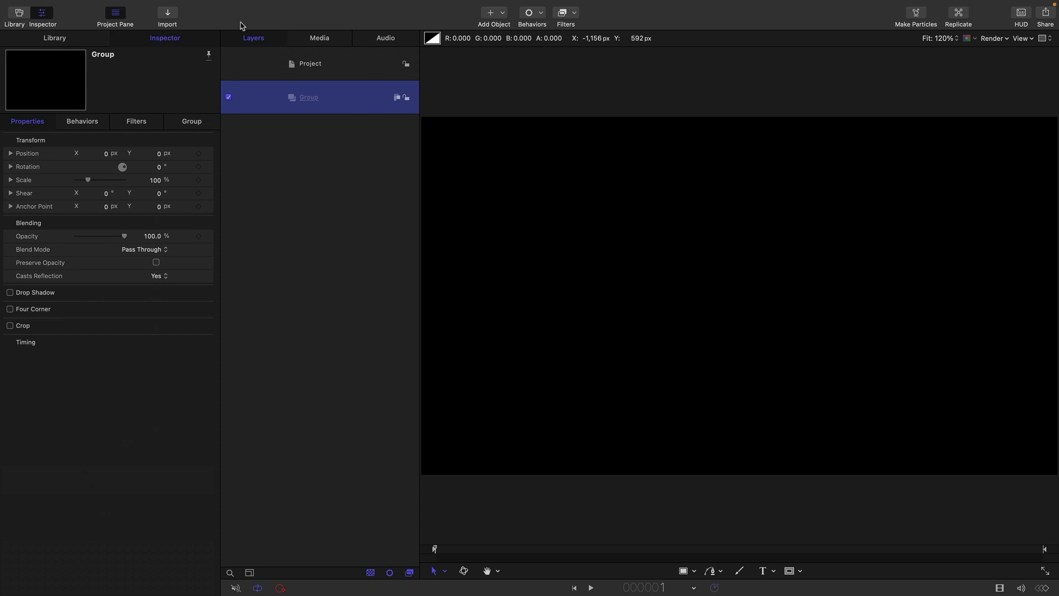
click(168, 14)
click(315, 140)
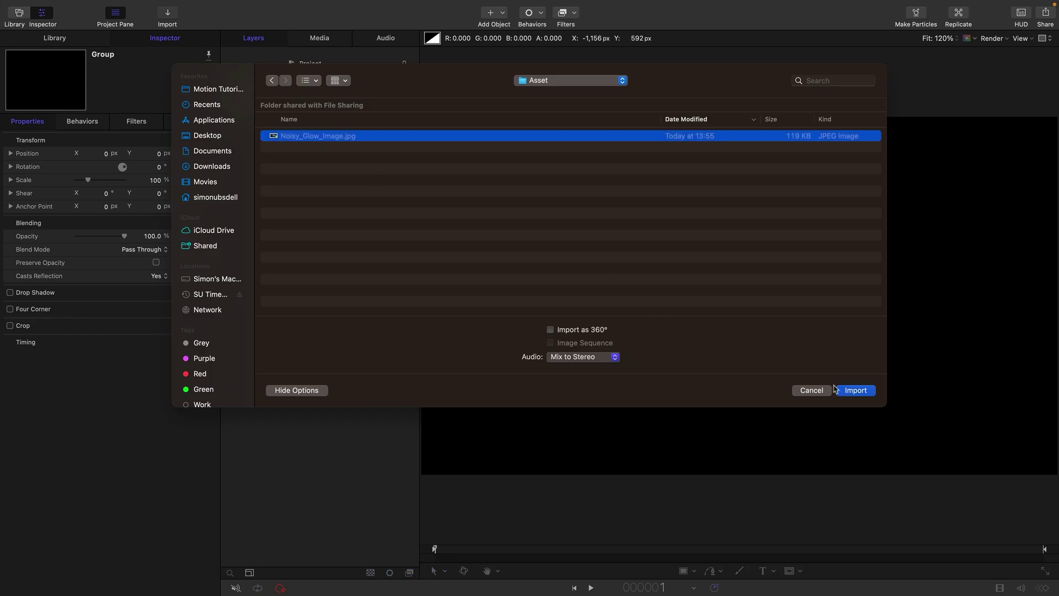
click(855, 390)
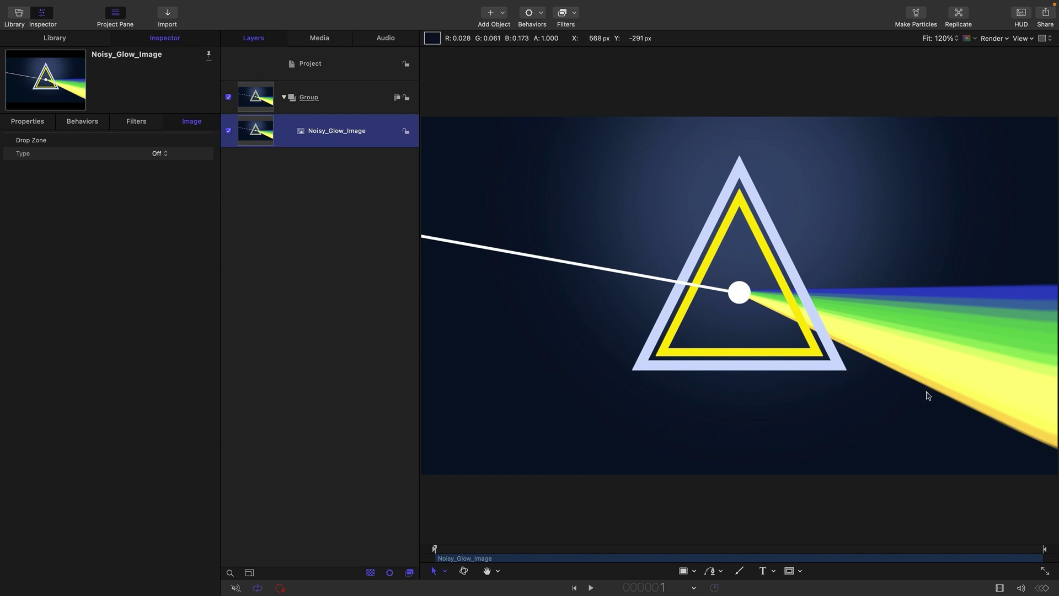
- Make a Clone Layer of the prism Group, placed in a new Group 1
click(256, 98)
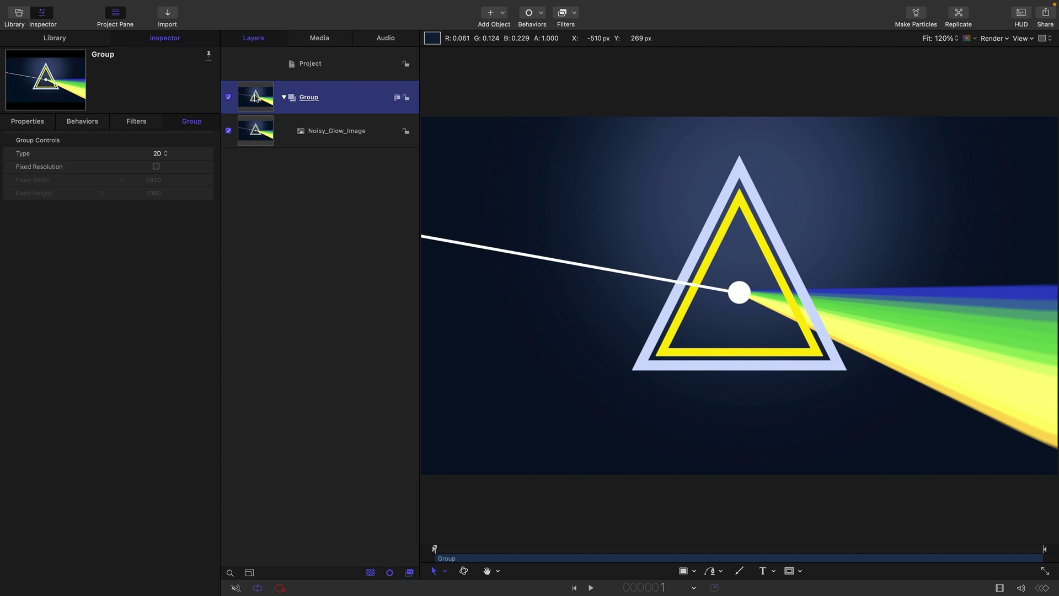
right_click(256, 97)
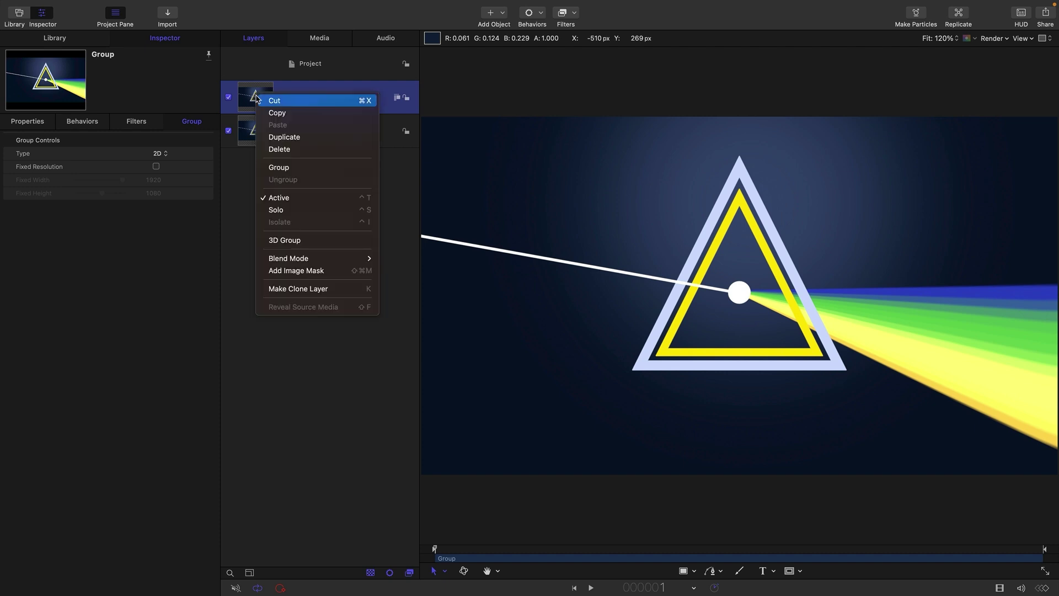
click(322, 289)
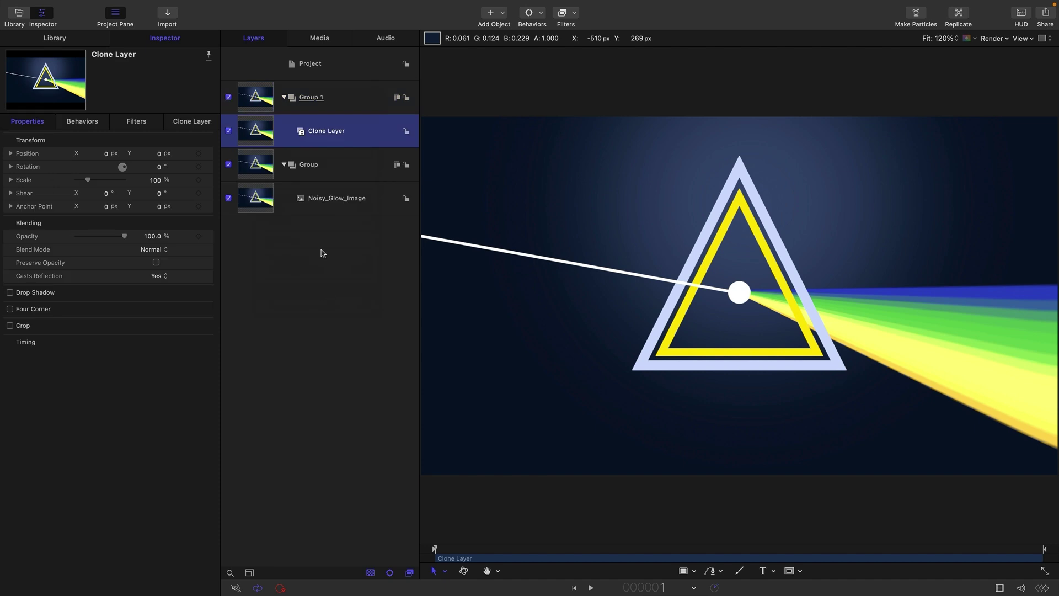
click(259, 205)
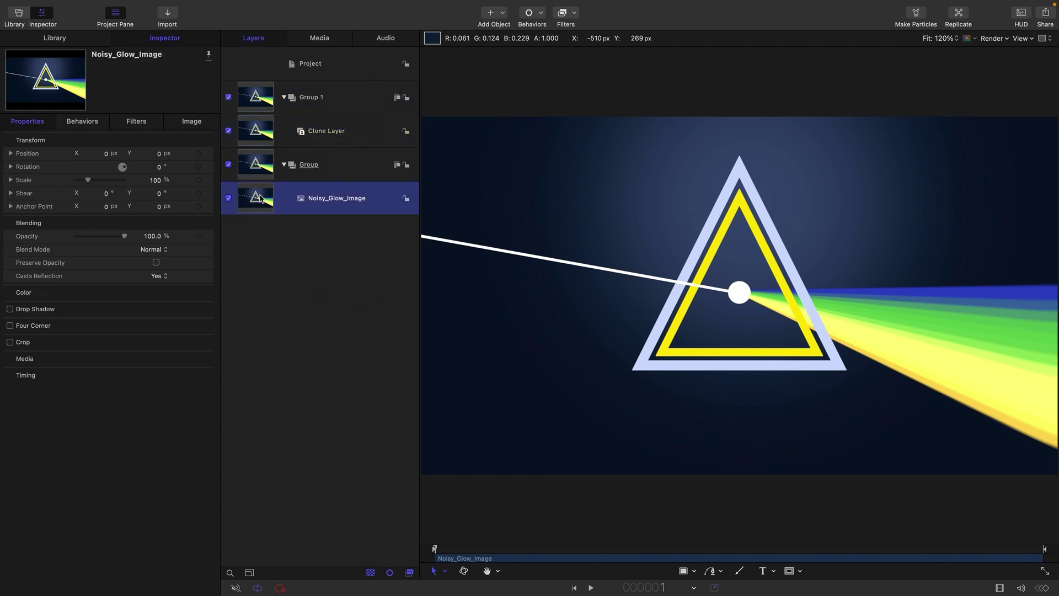
- Switch off and collapse the original Group, leaving the clone layer selected
click(228, 165)
click(285, 166)
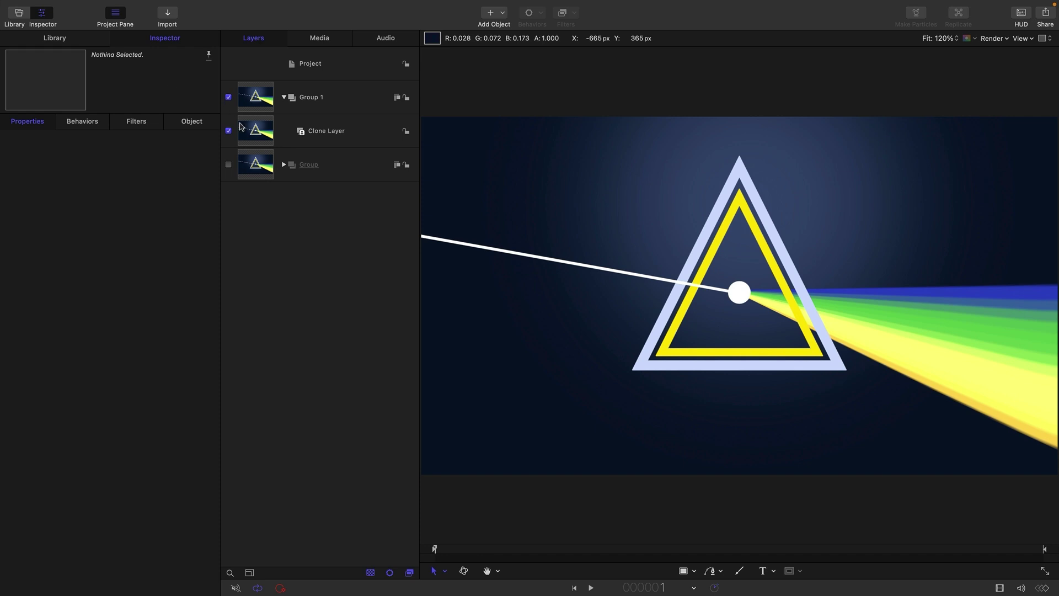
click(262, 143)
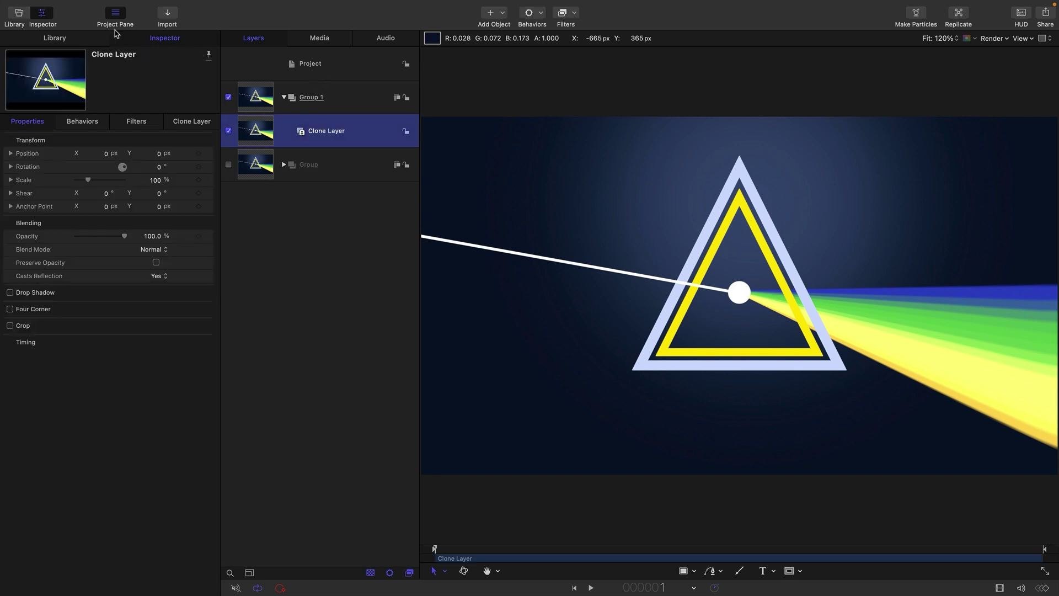
click(493, 14)
- Add a Noise generator in its own group above Group 1 and hide it
mouse_move(529, 130)
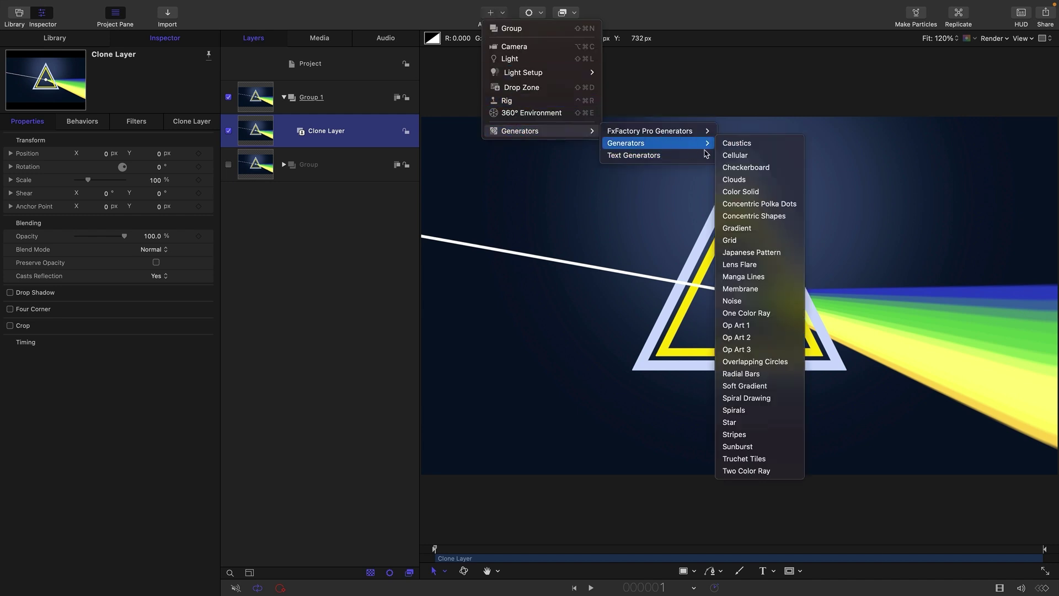
mouse_move(689, 146)
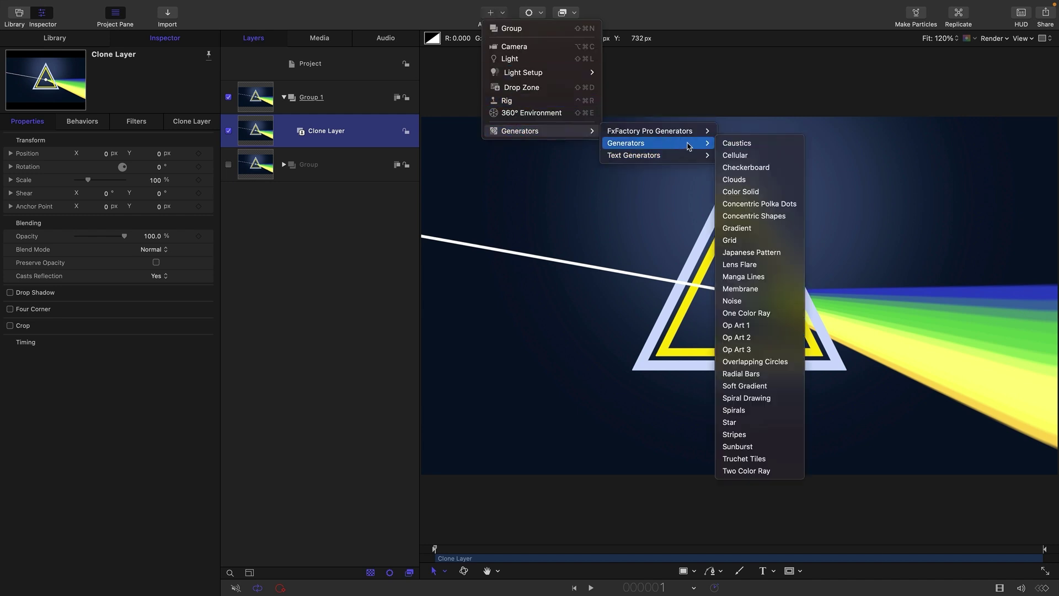
click(734, 301)
drag(264, 150, 273, 82)
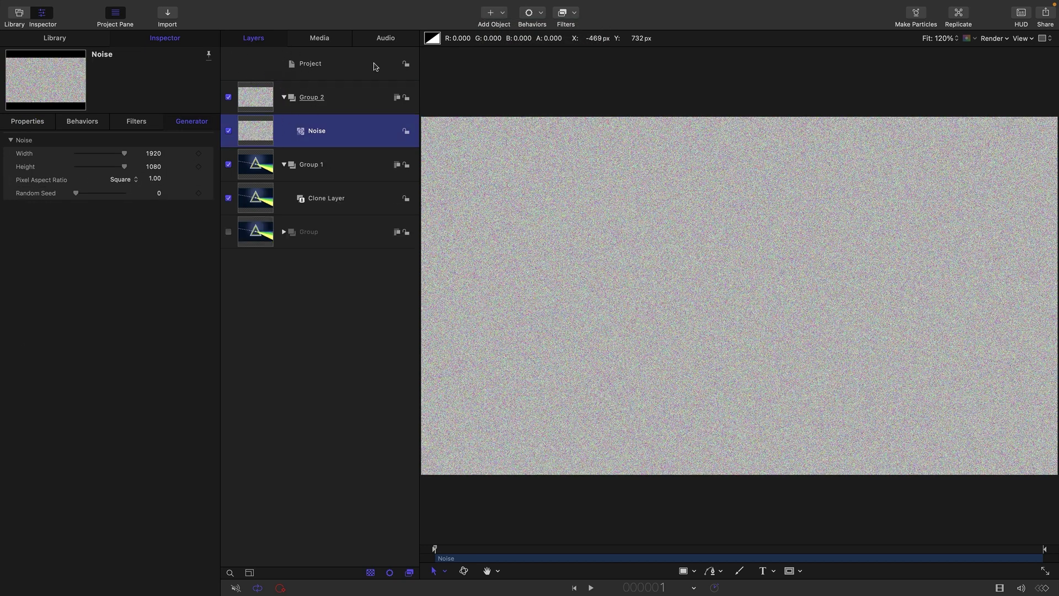
click(227, 97)
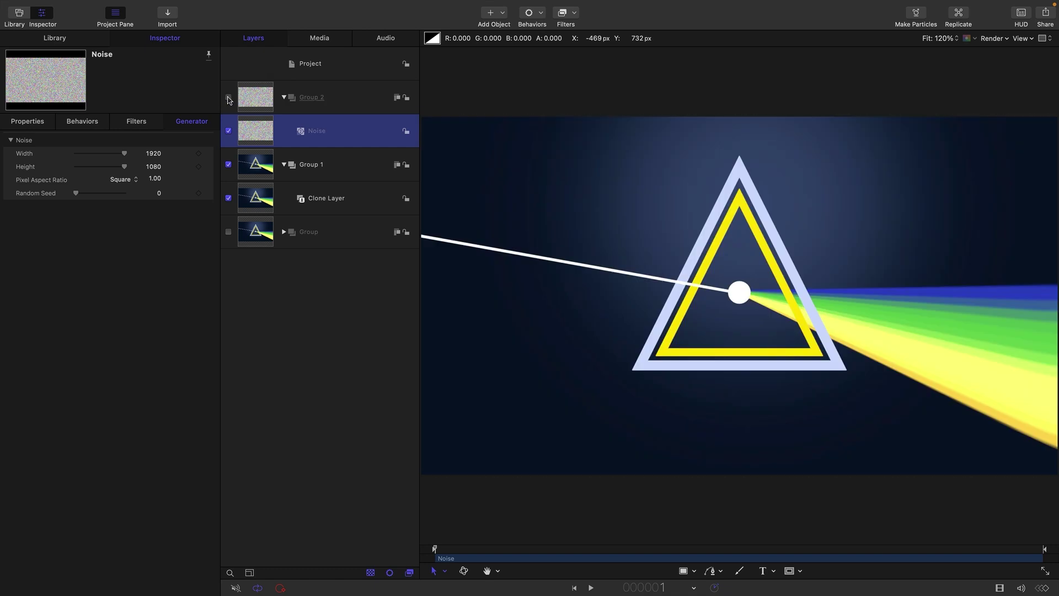
- Rename the noise group NOISE and enable Fixed Resolution on it
click(324, 105)
double_click(318, 101)
text(NOISE)
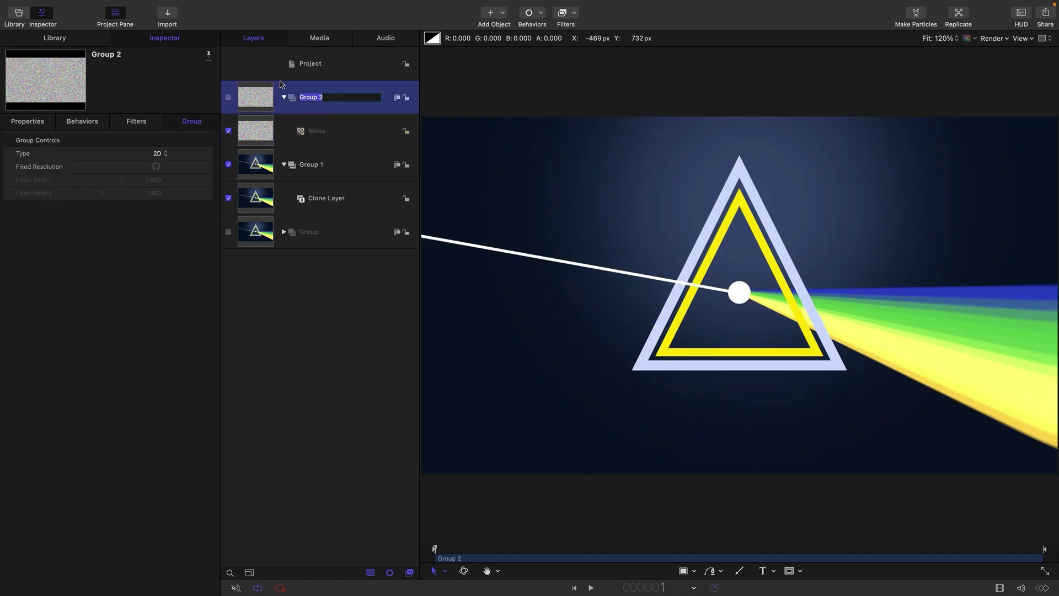
key(Return)
click(156, 167)
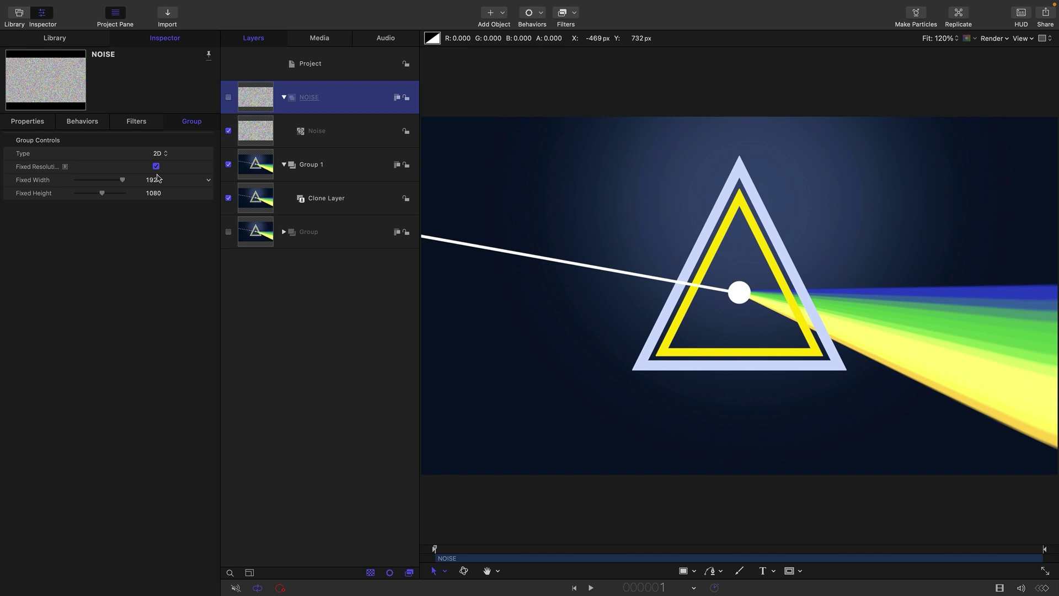
click(260, 167)
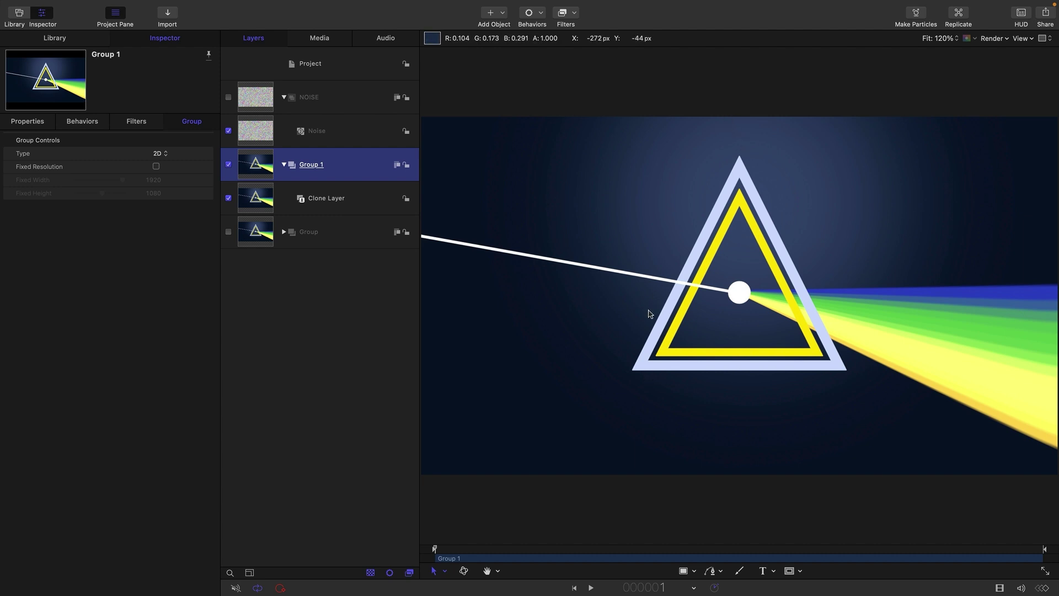
- Give Group 1 fixed resolution and a Refraction filter using NOISE as height map, strength 45
click(156, 167)
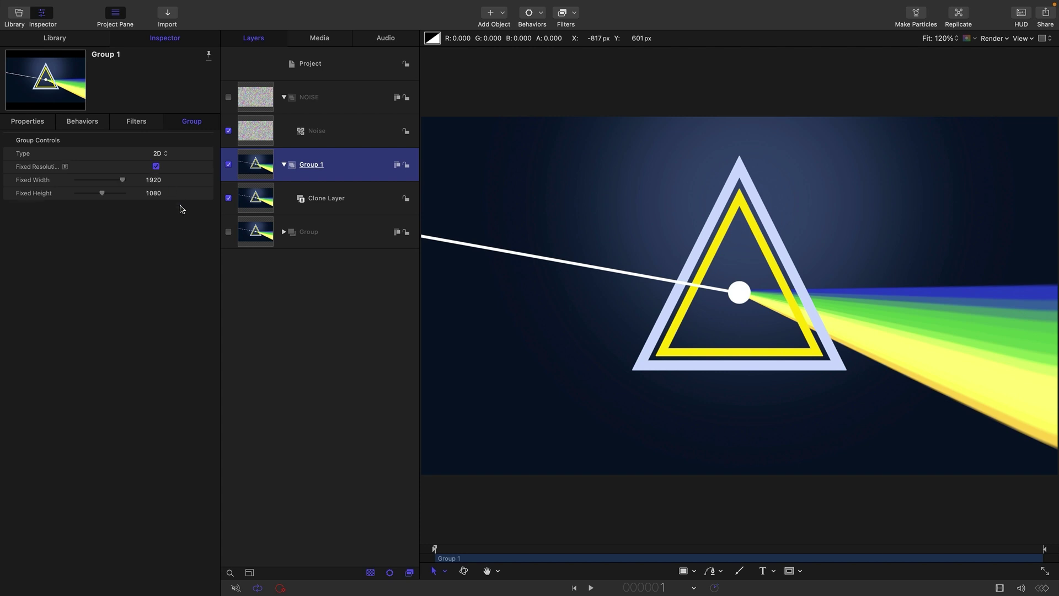
click(574, 13)
mouse_move(590, 76)
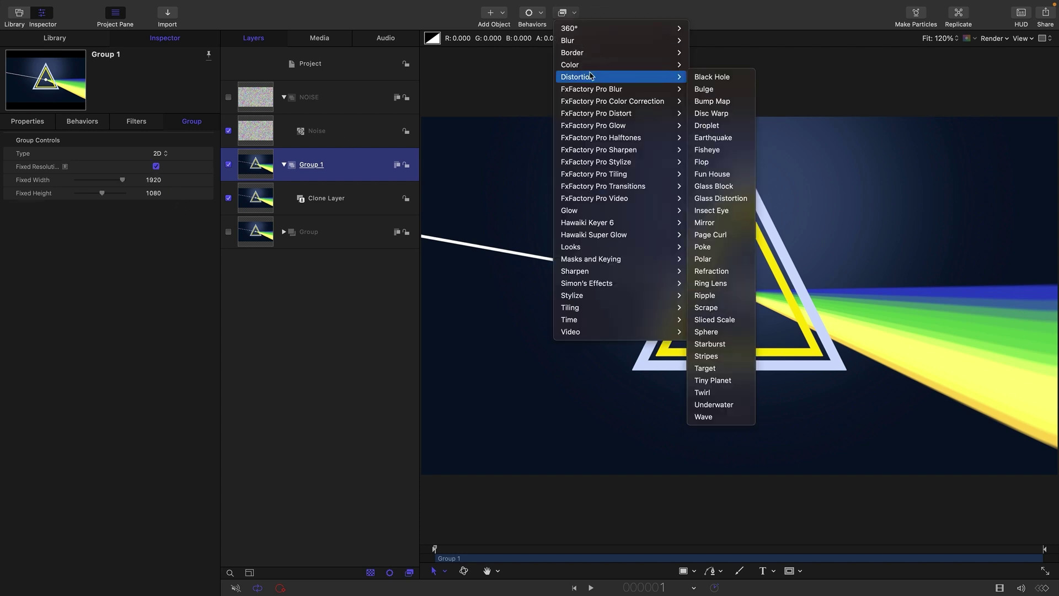
click(724, 273)
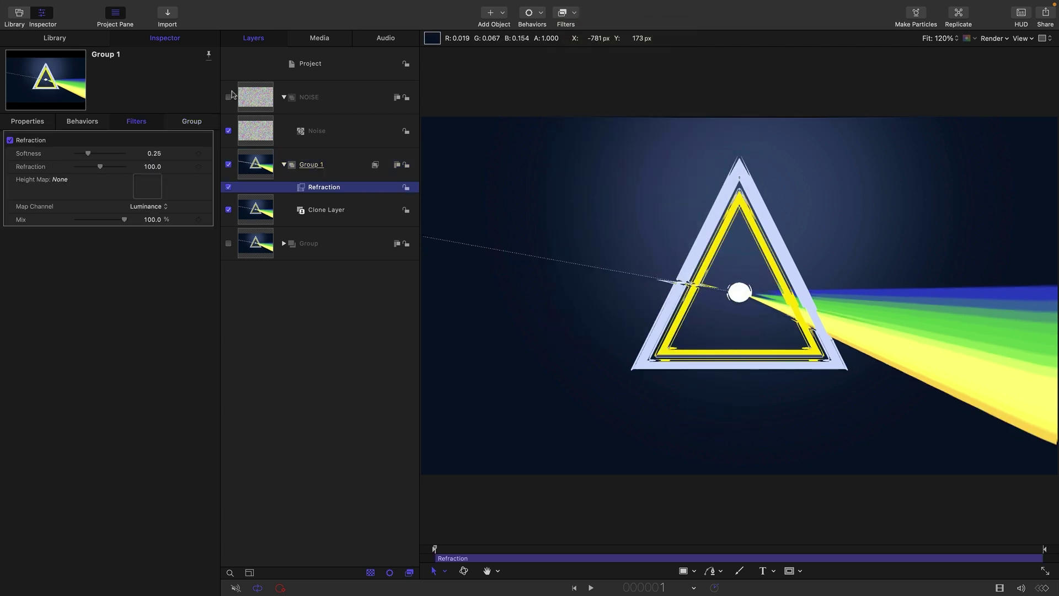
drag(240, 108, 146, 184)
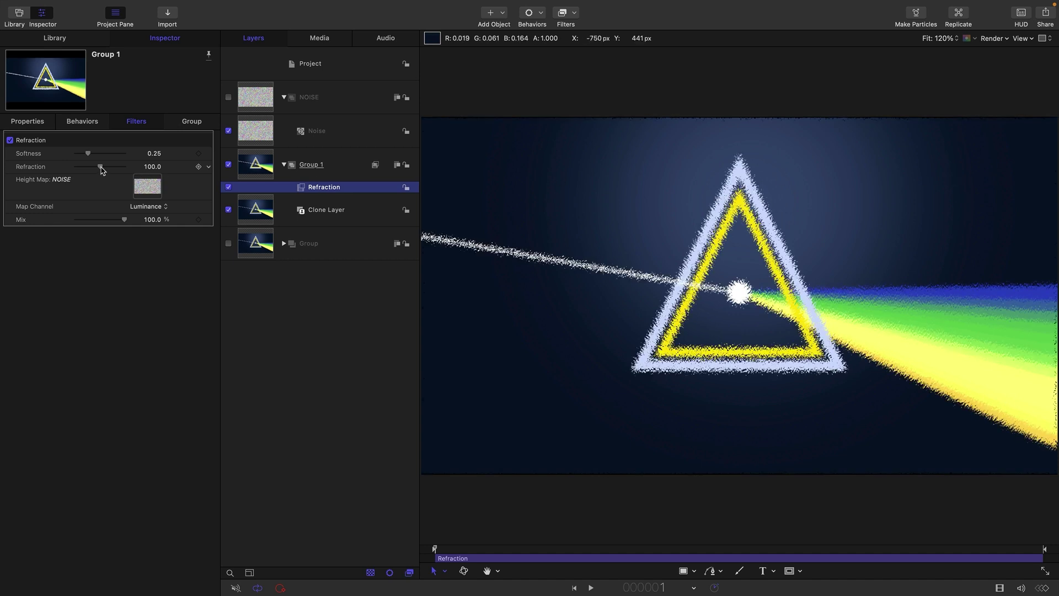
drag(101, 167, 87, 172)
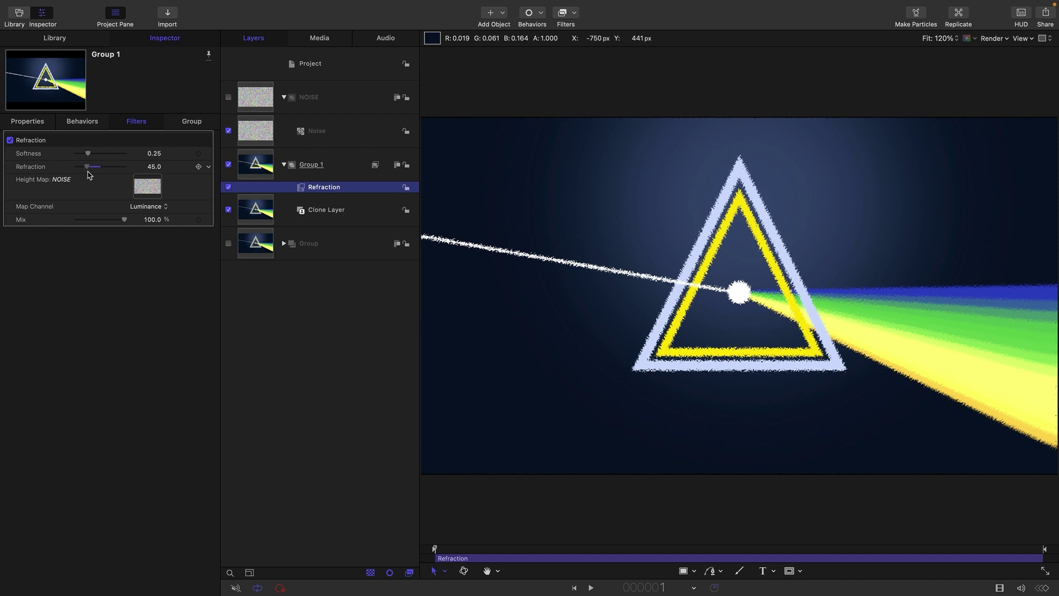
click(247, 136)
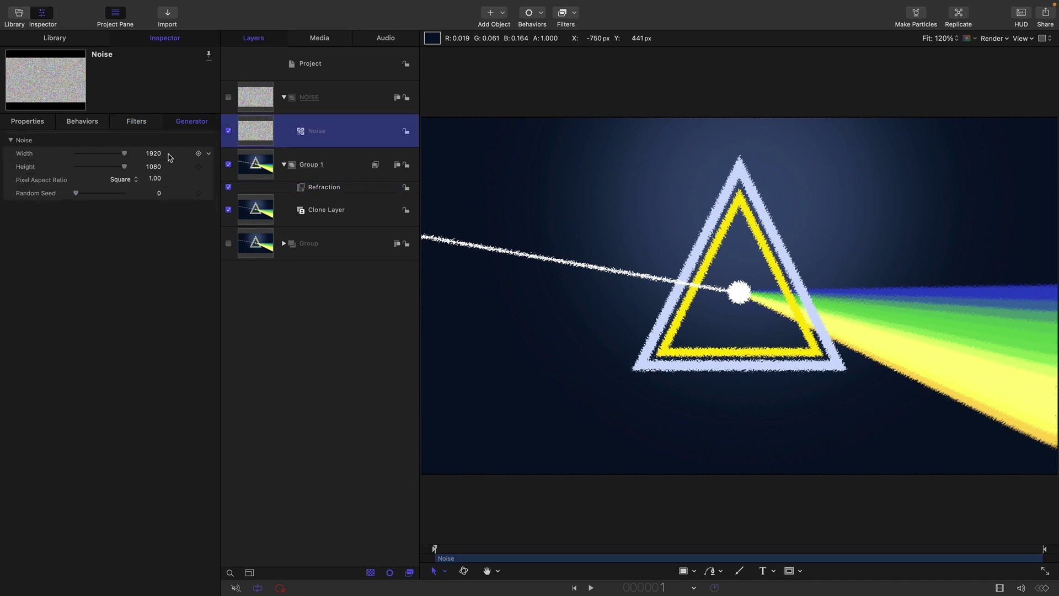
click(46, 122)
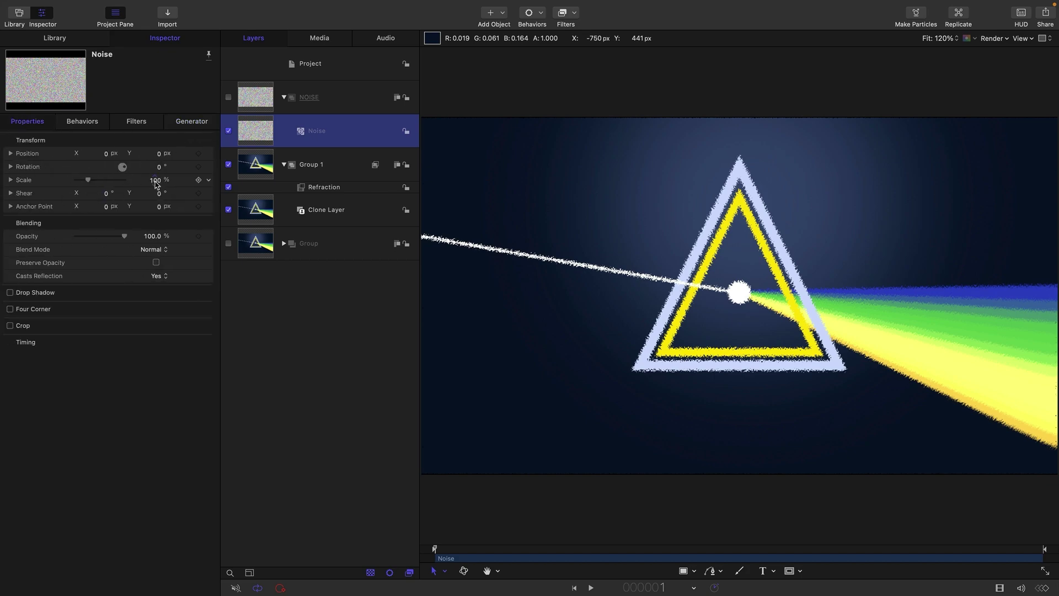
drag(156, 184, 422, 184)
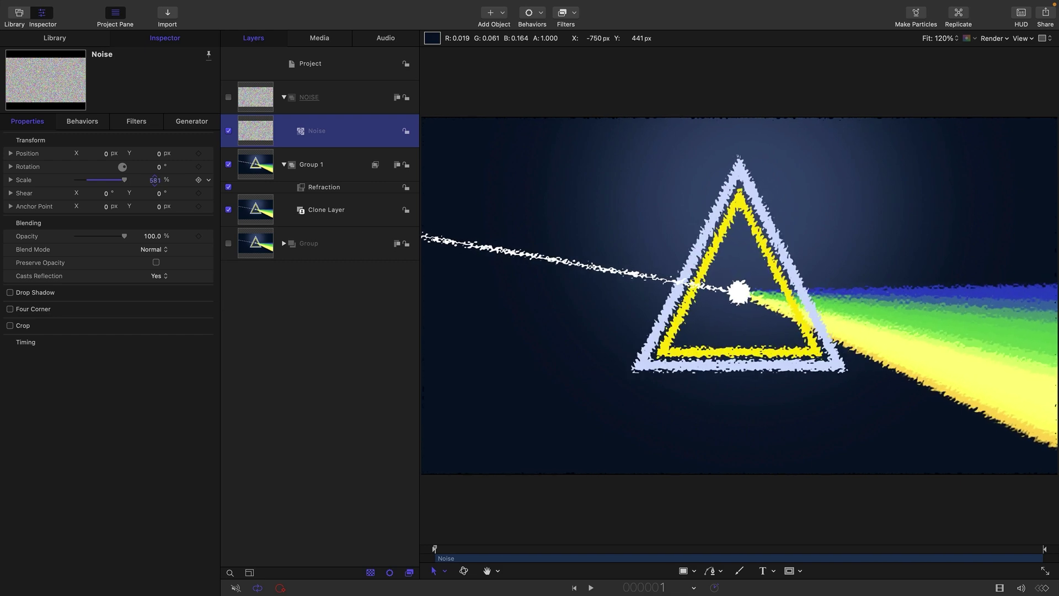
click(155, 180)
text(100)
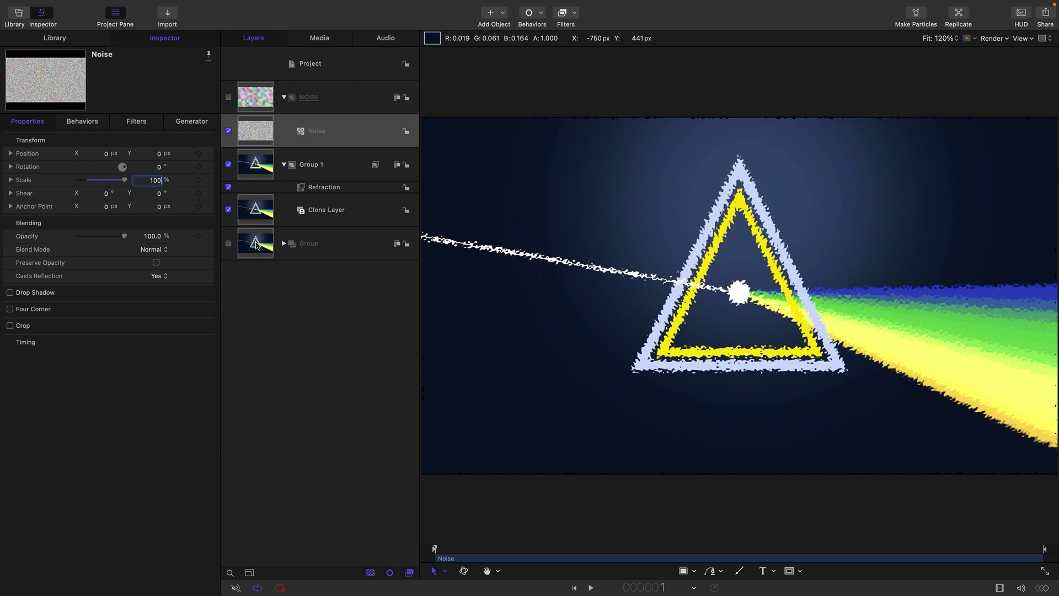
key(Return)
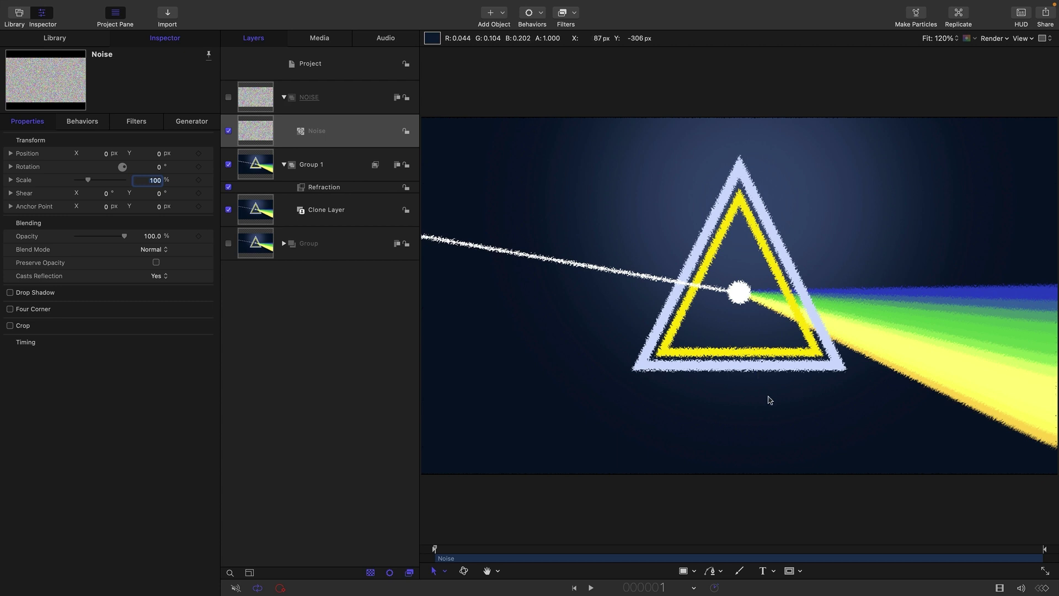
click(252, 248)
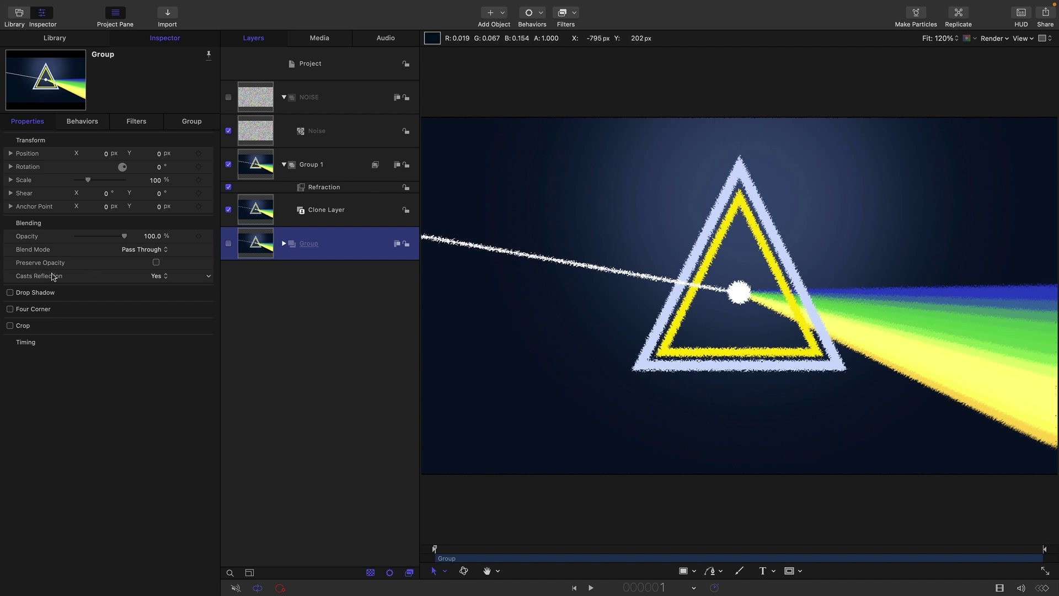
- Add an Image Mask to Clone Layer with Group as source and Luminance as source channel
click(255, 208)
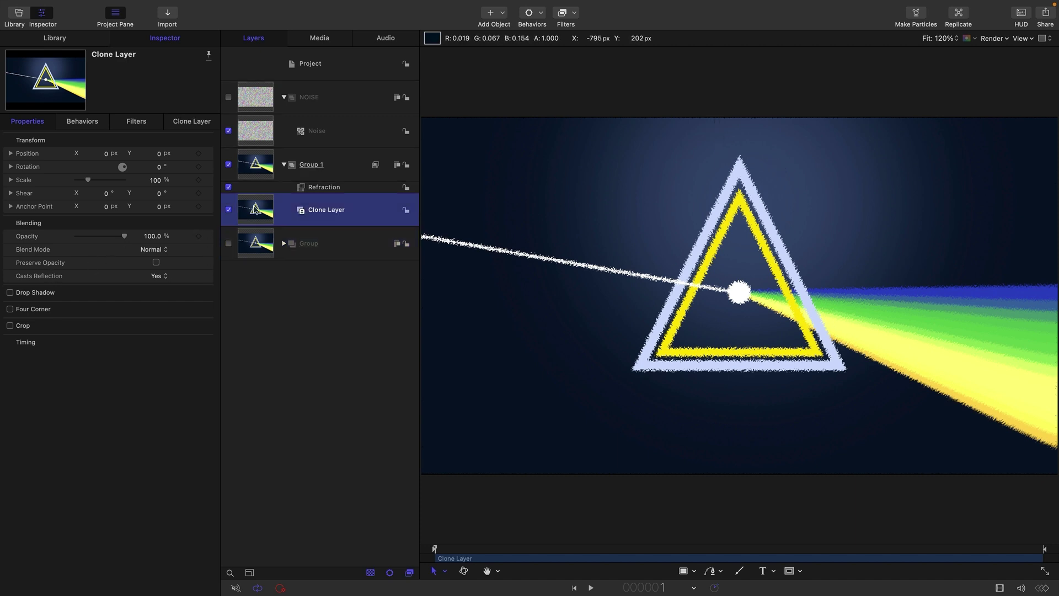
right_click(255, 210)
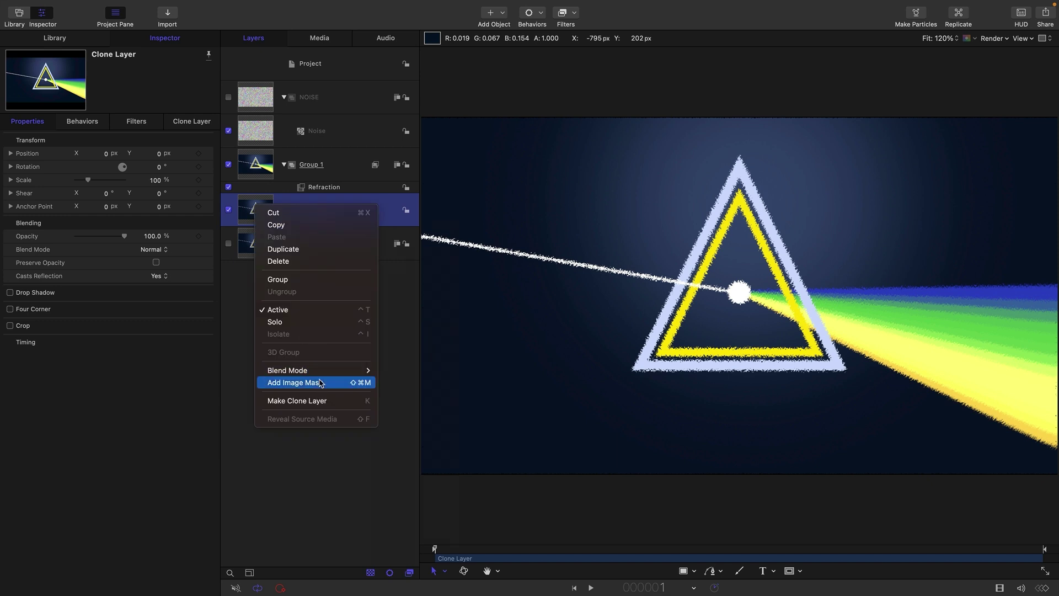
click(298, 382)
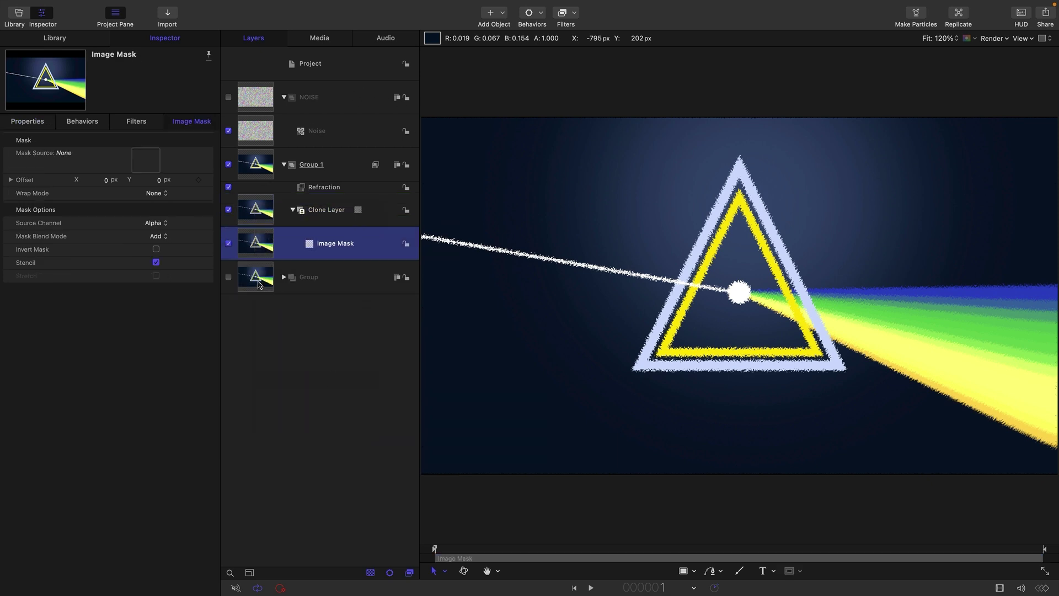
drag(257, 284, 143, 163)
click(156, 223)
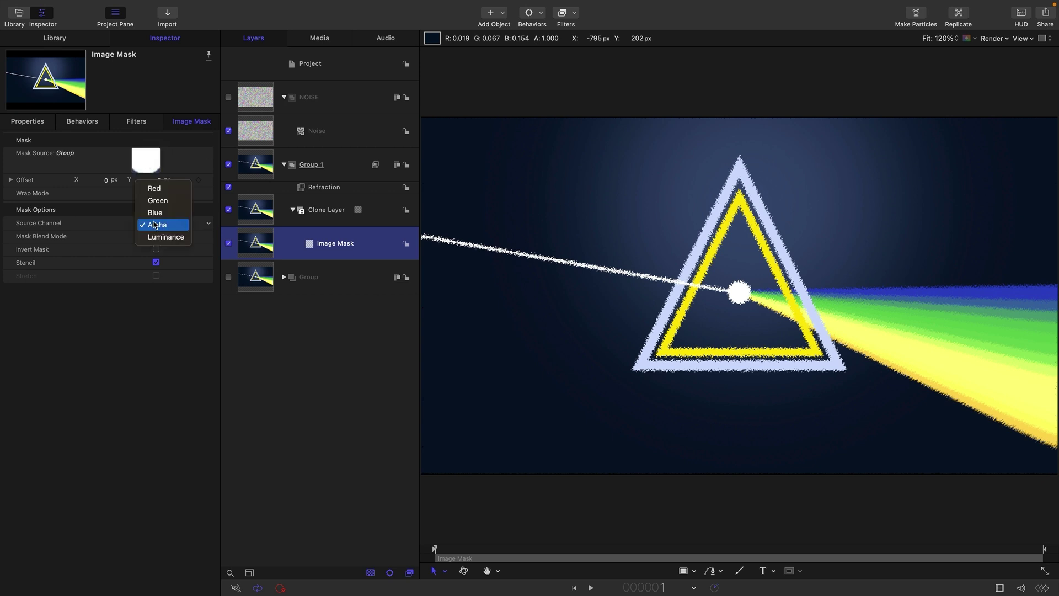
click(166, 237)
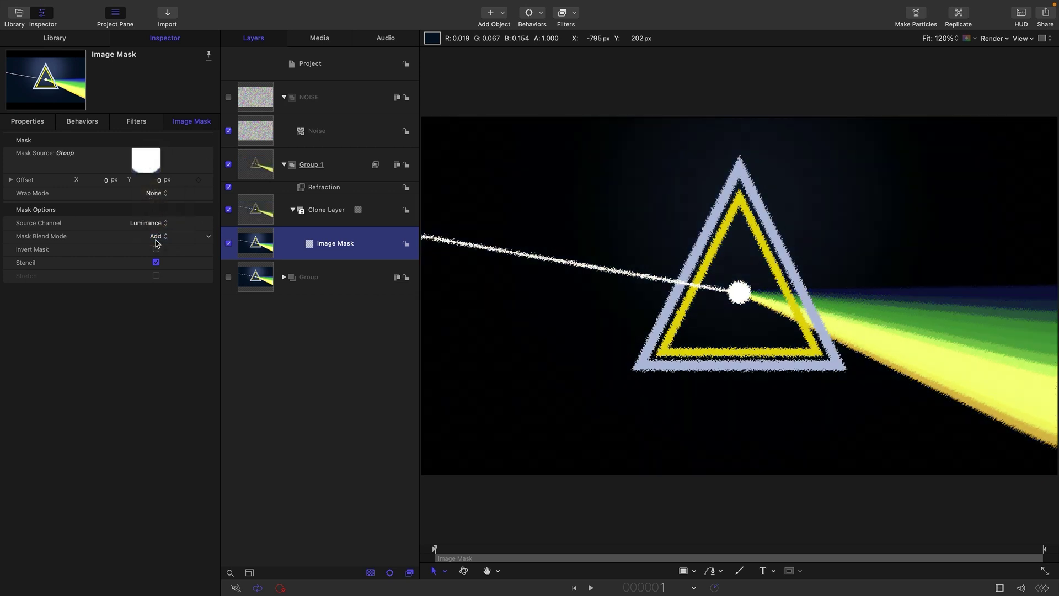
- Add a Color > Threshold filter at 0.55 to the Image Mask, re-enable Group, and select ROUGHEN
click(576, 15)
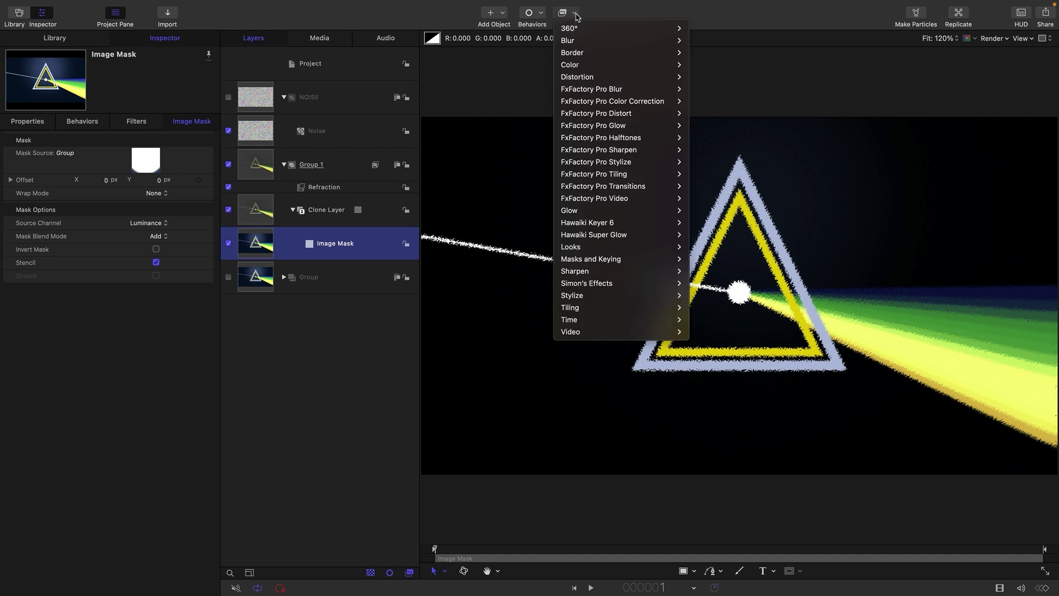
mouse_move(576, 64)
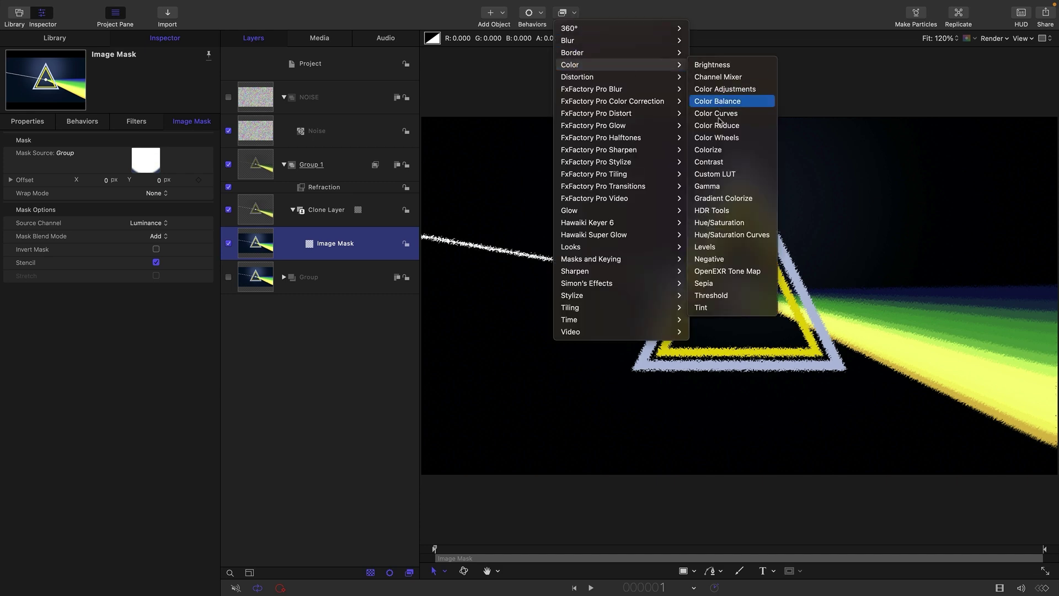
click(753, 296)
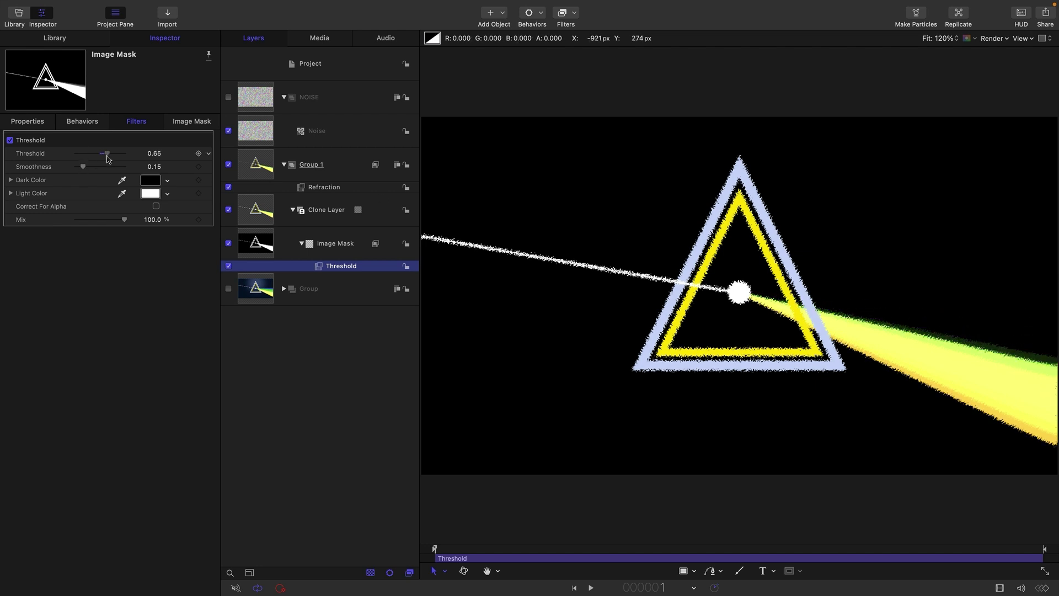
drag(96, 158, 112, 159)
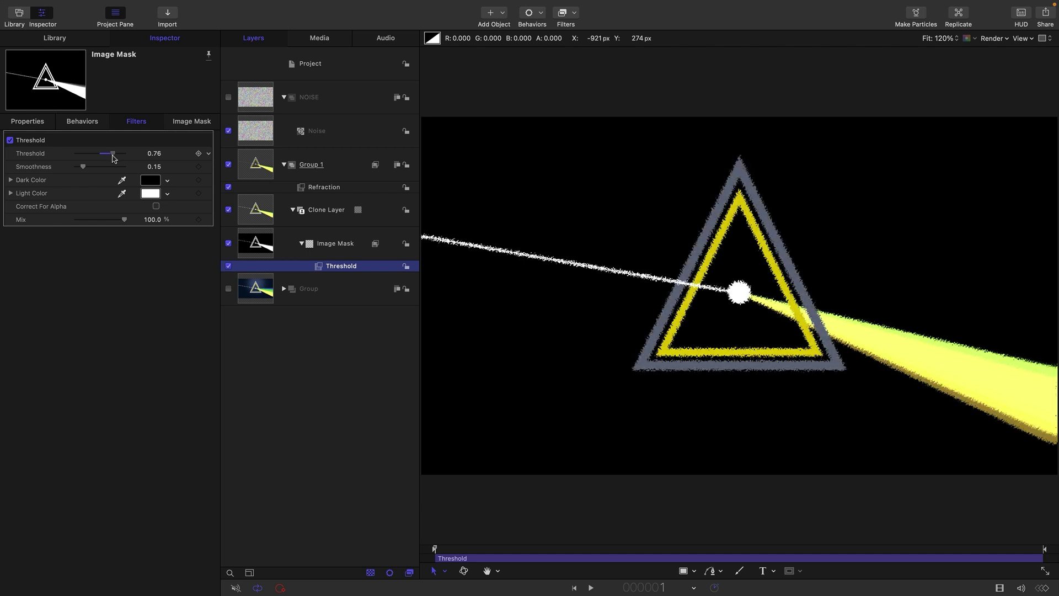
click(228, 289)
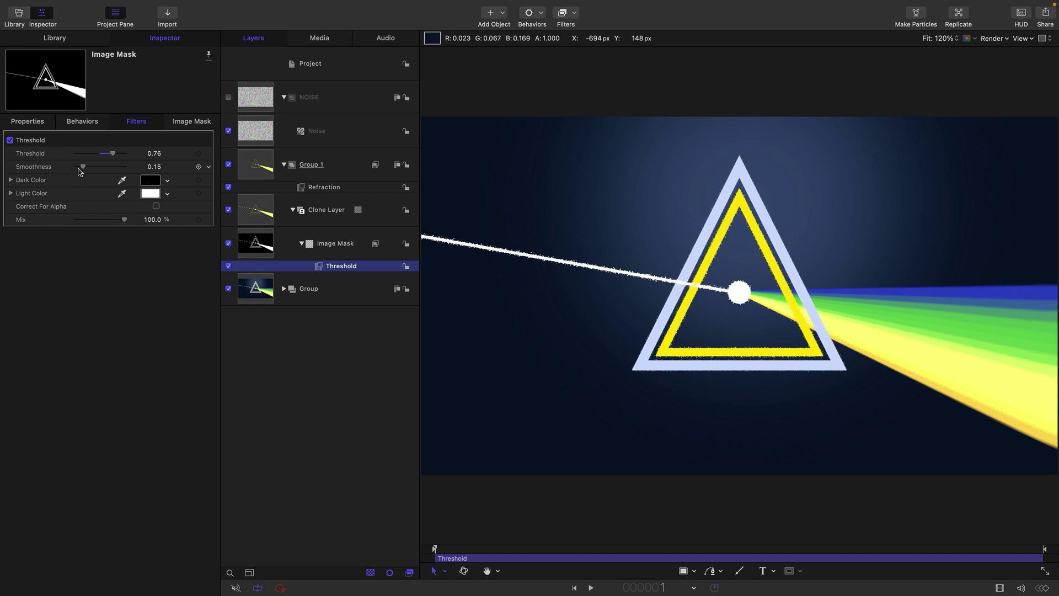
drag(111, 156, 101, 156)
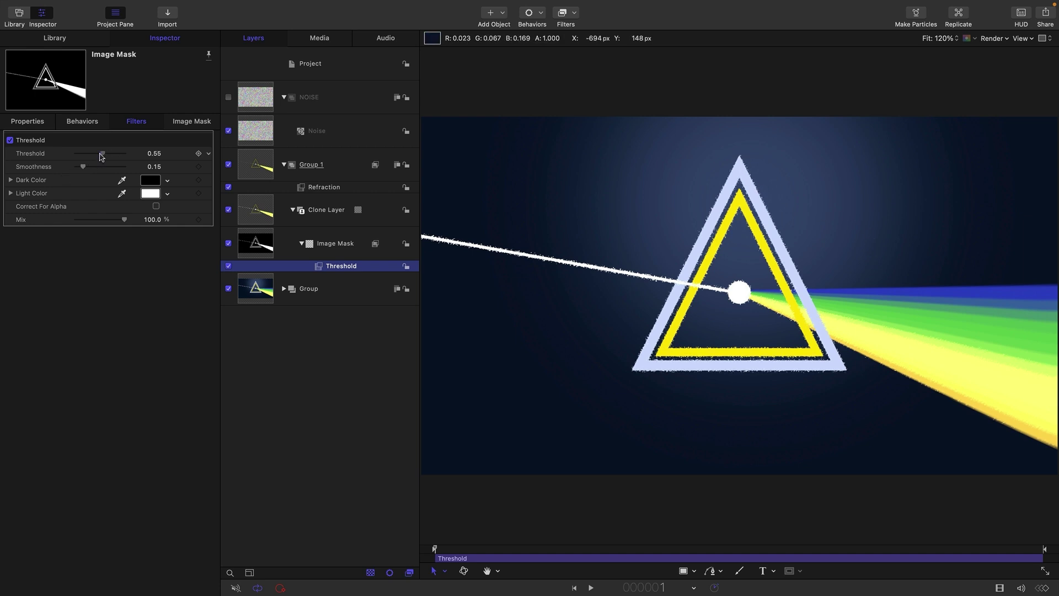
click(254, 168)
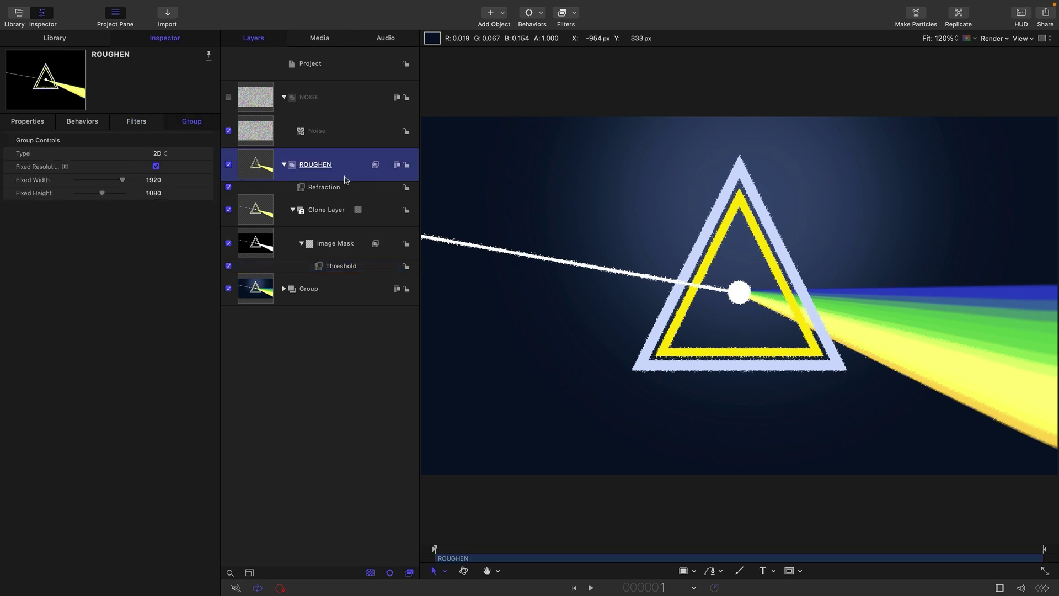
- Option-drag a copy of Clone Layer to the top of the list and name its new group GLOW
click(261, 210)
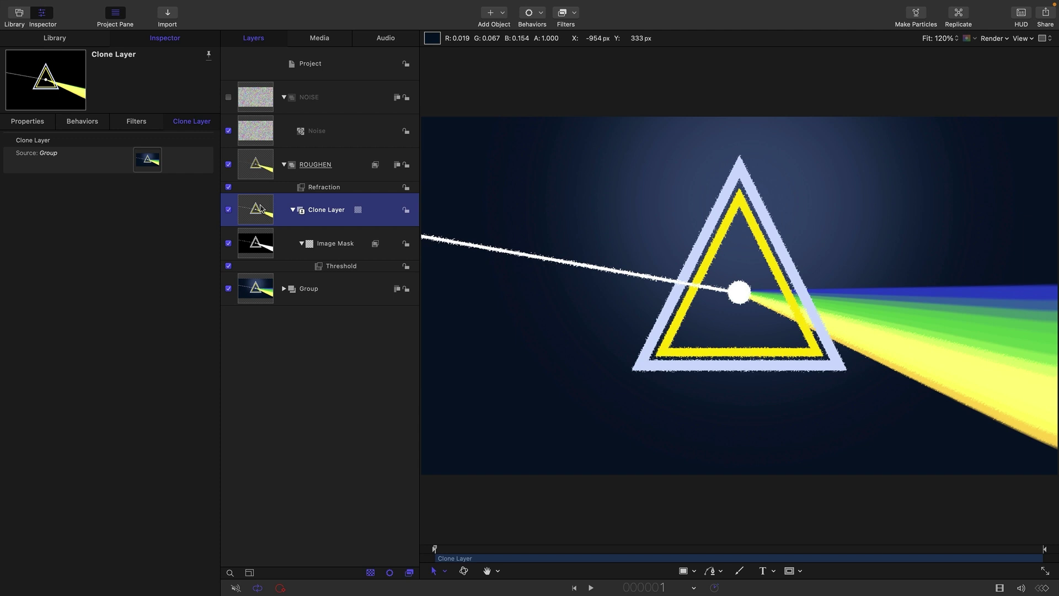
drag(262, 209, 248, 73)
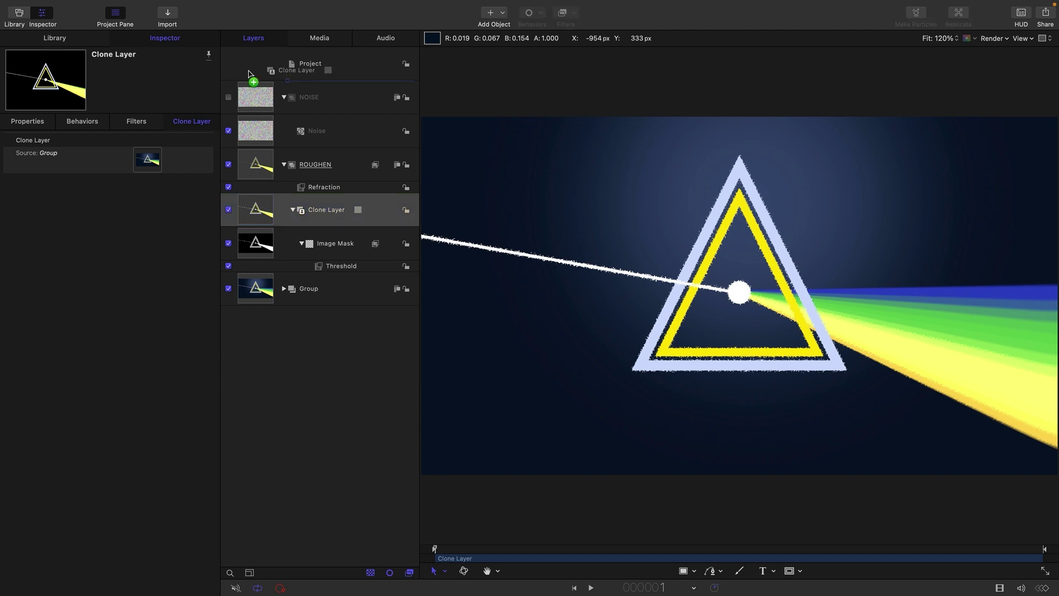
drag(249, 71, 249, 73)
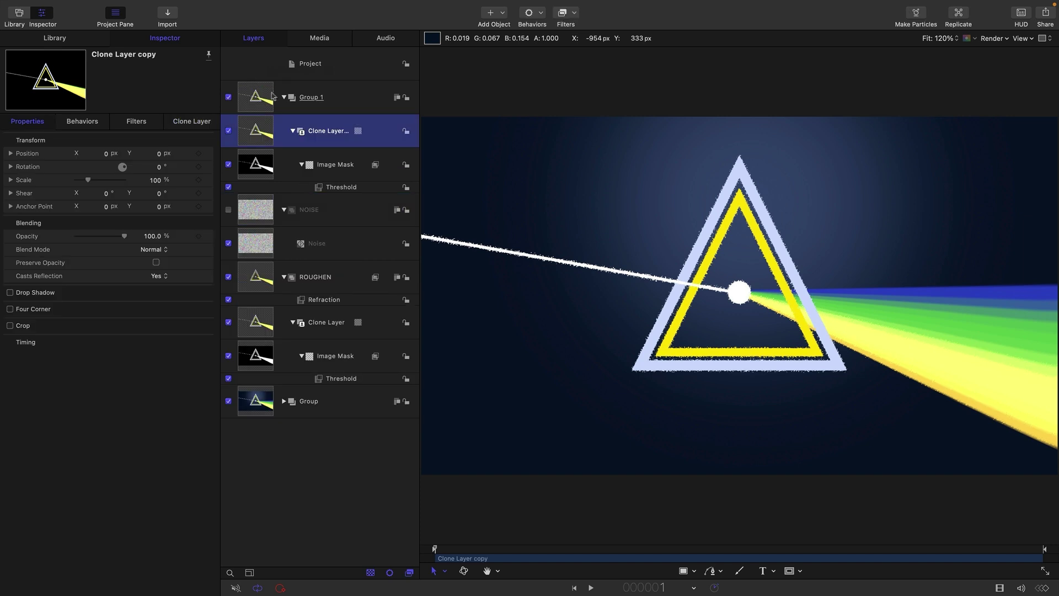
double_click(312, 98)
text(GLOW)
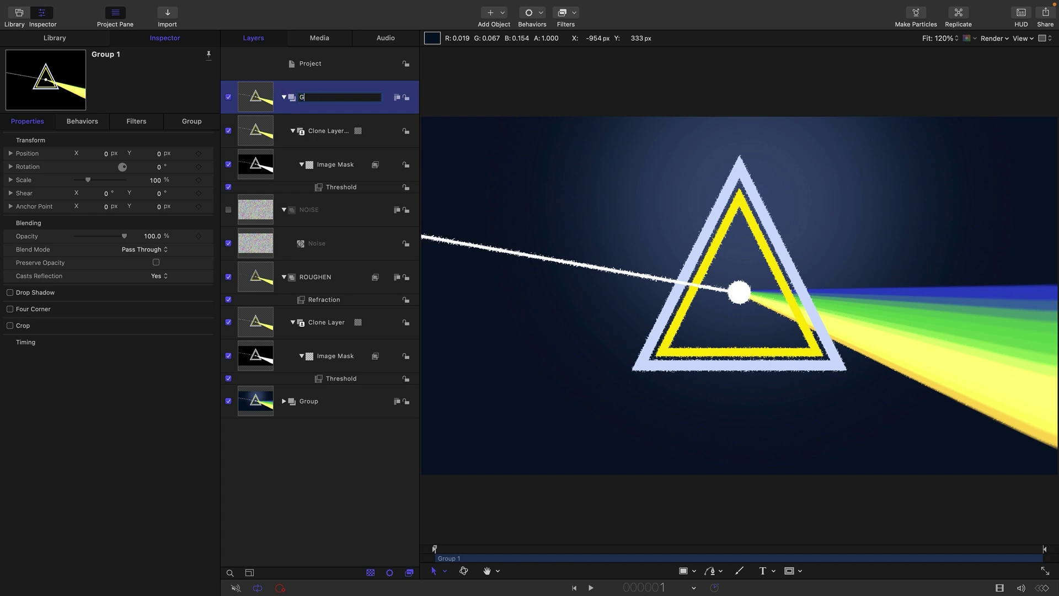
key(Return)
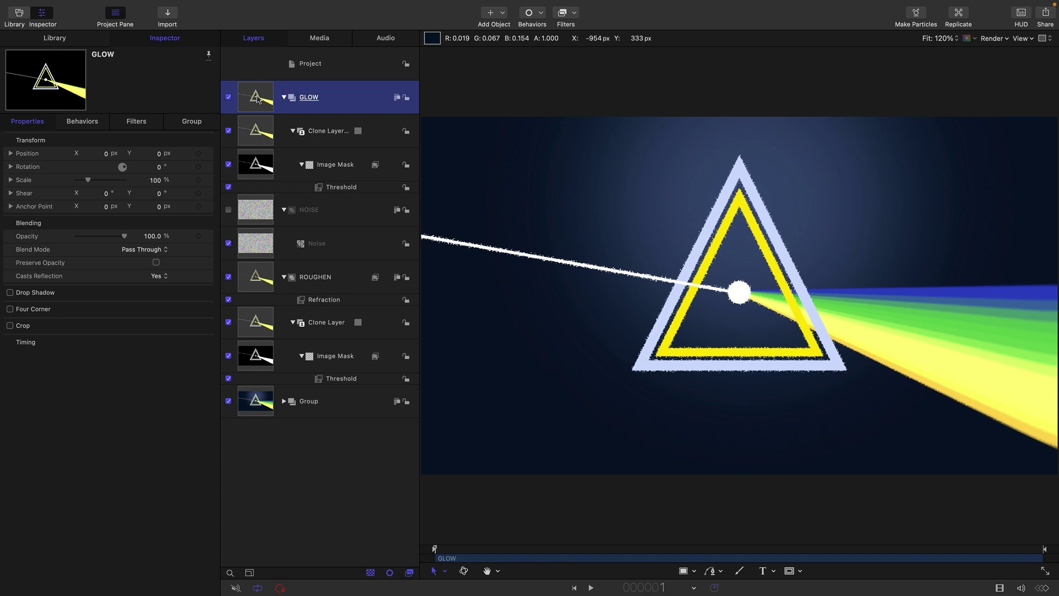
- Apply the Glow > Neon filter to GLOW and wrap GLOW in a new group with Cmd+Shift+G
click(571, 13)
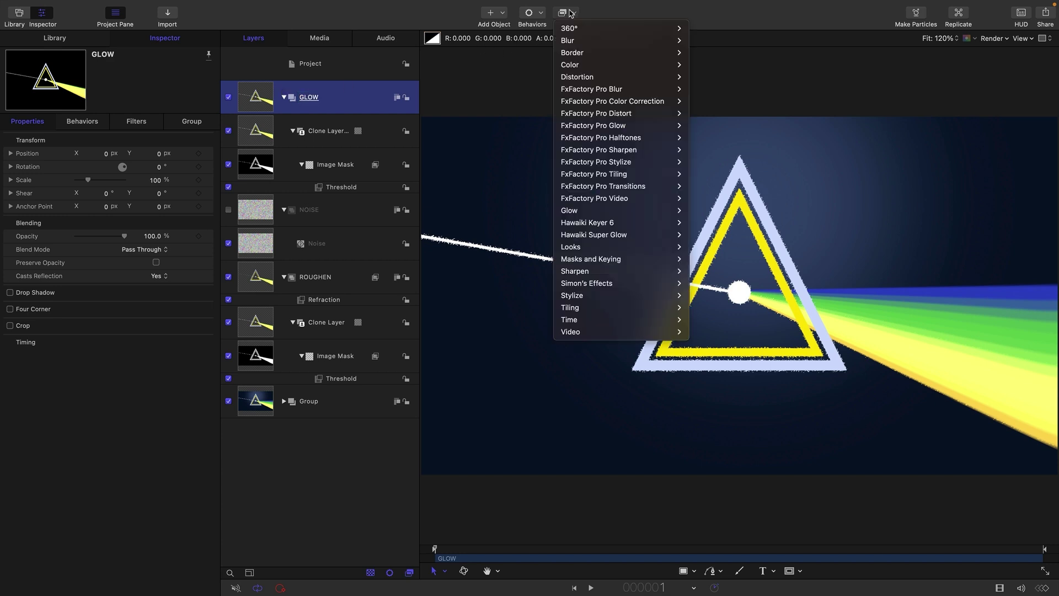
mouse_move(606, 210)
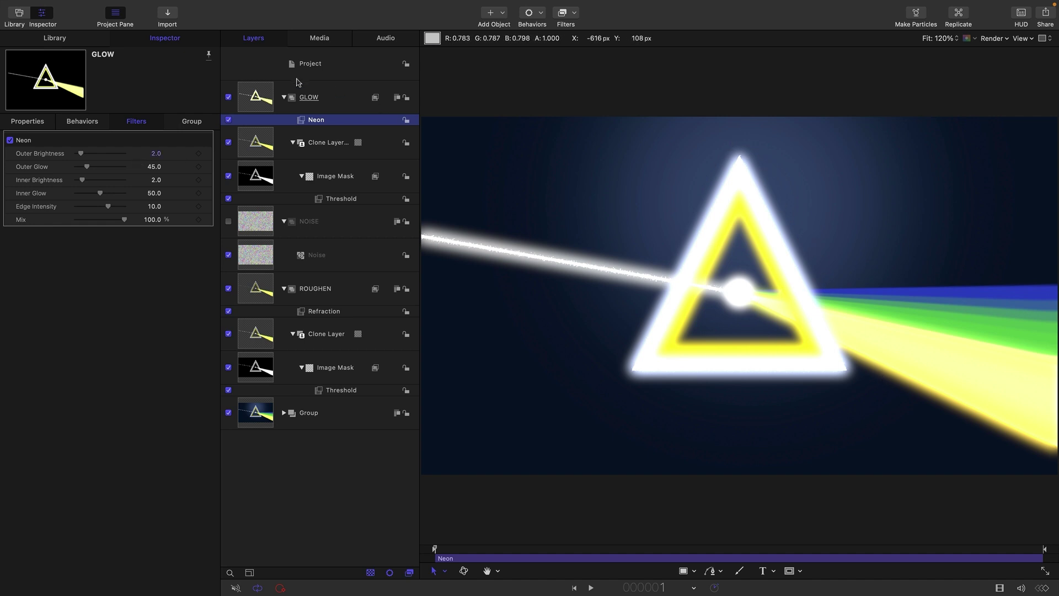
click(263, 98)
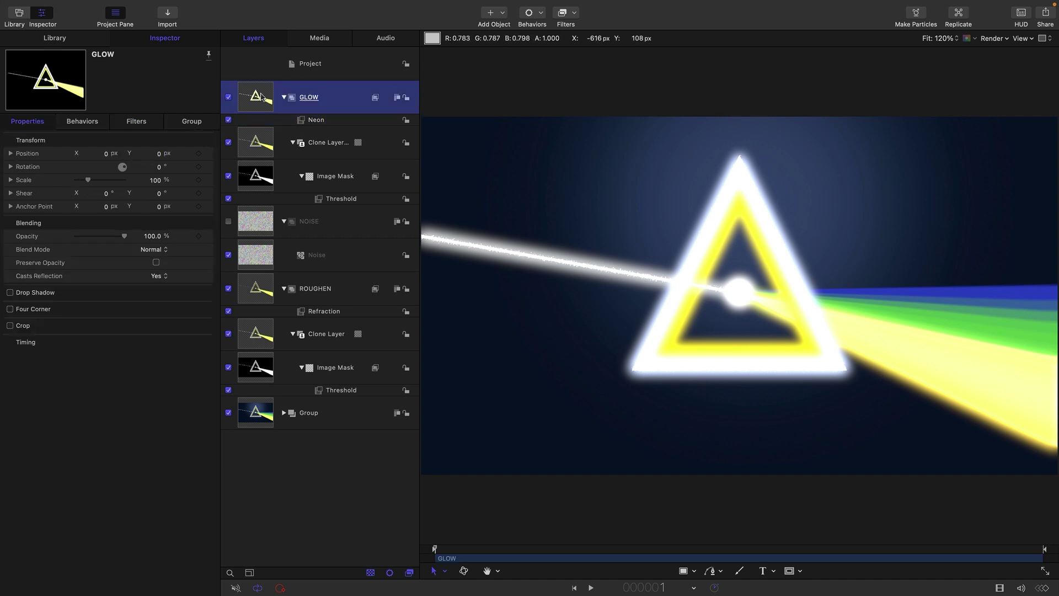
key(super+shift+g)
- Rename the new wrapper group to NOISE GLOW
click(151, 4)
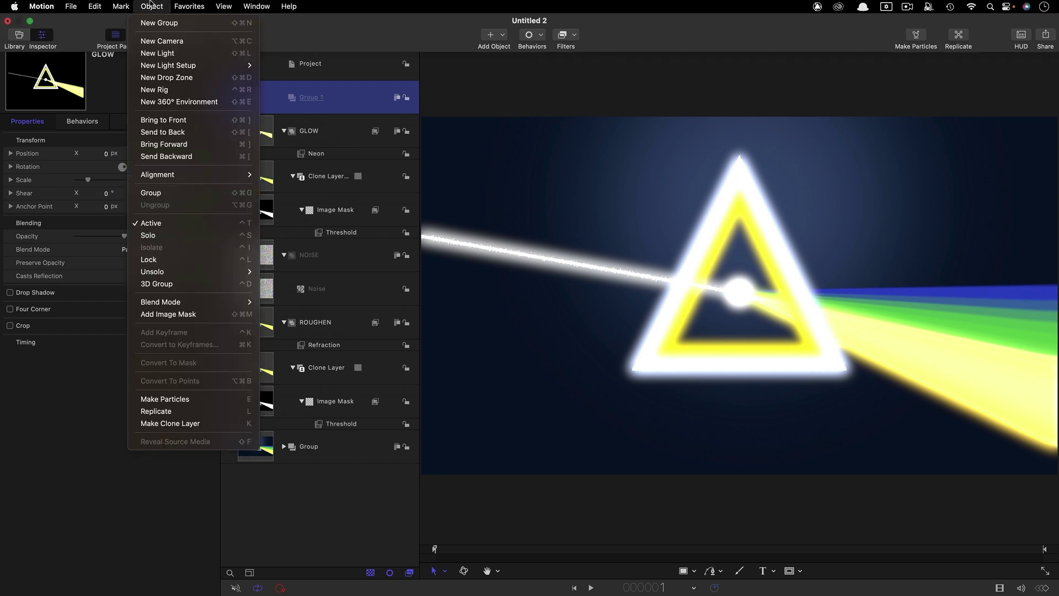
click(303, 98)
drag(309, 99, 343, 95)
double_click(312, 97)
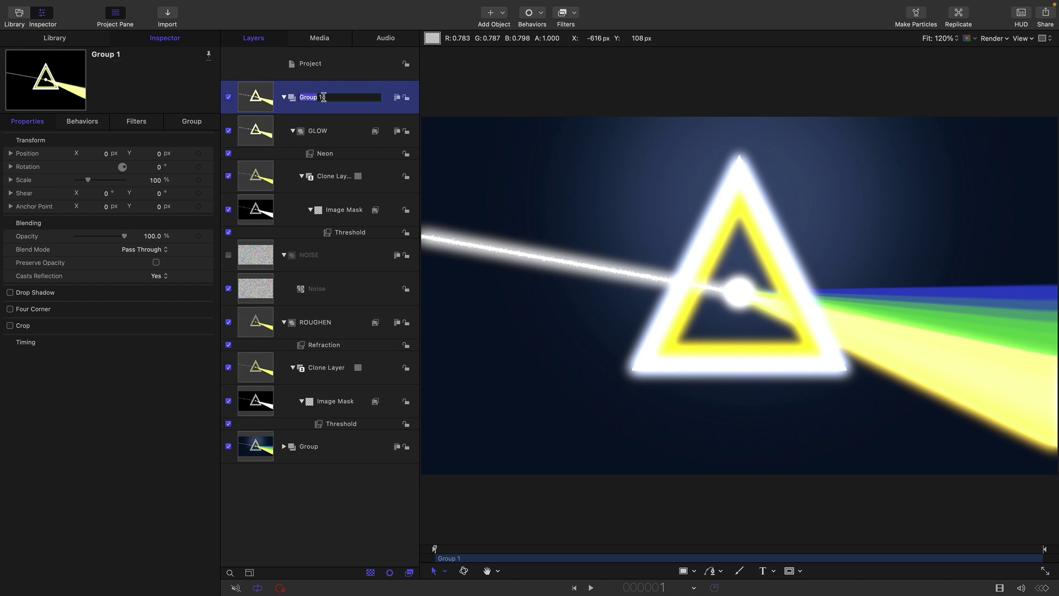
text(NOISE GLOW)
key(Return)
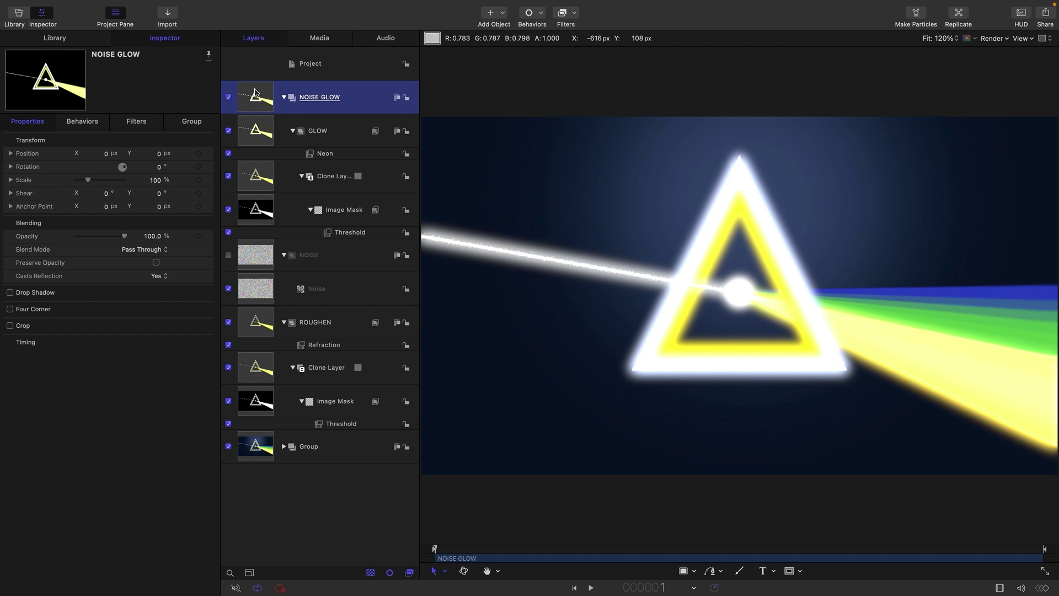
- Add an Image Mask to NOISE GLOW sourced from the NOISE layer's Luminance channel
right_click(256, 93)
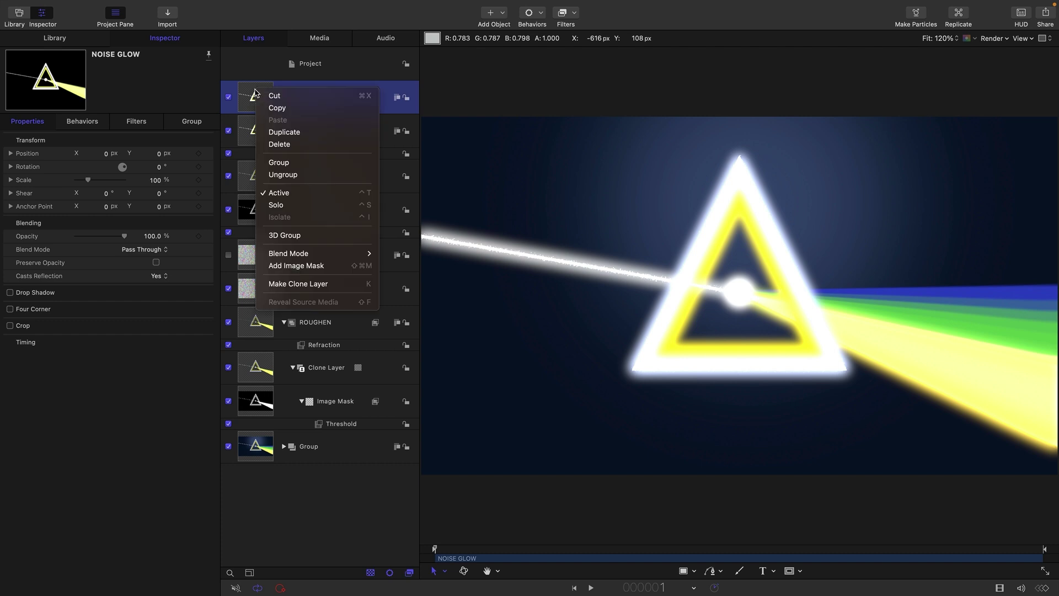
click(296, 267)
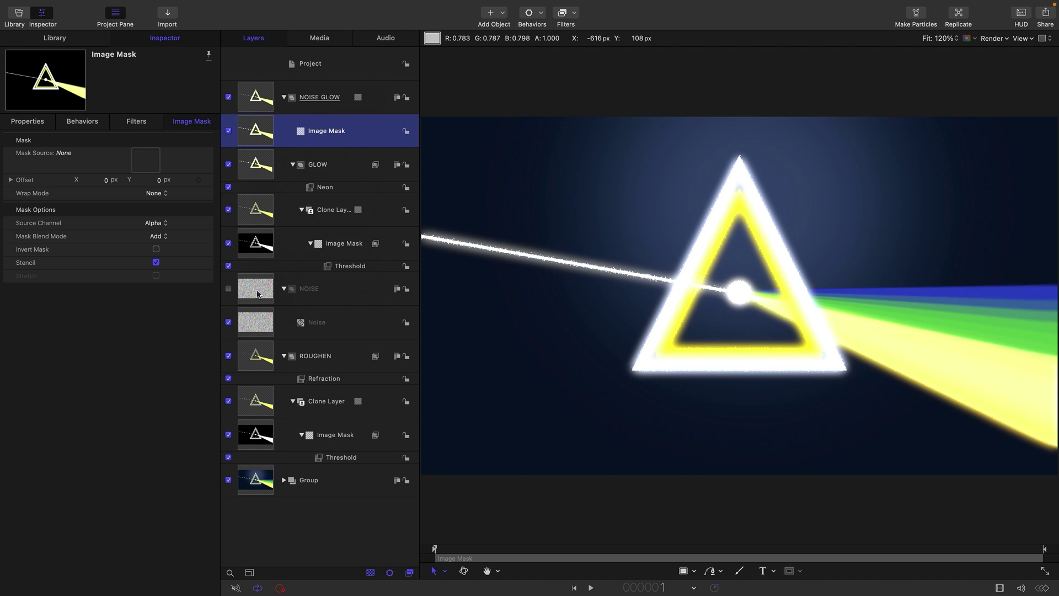
drag(257, 294, 146, 164)
click(155, 224)
click(160, 239)
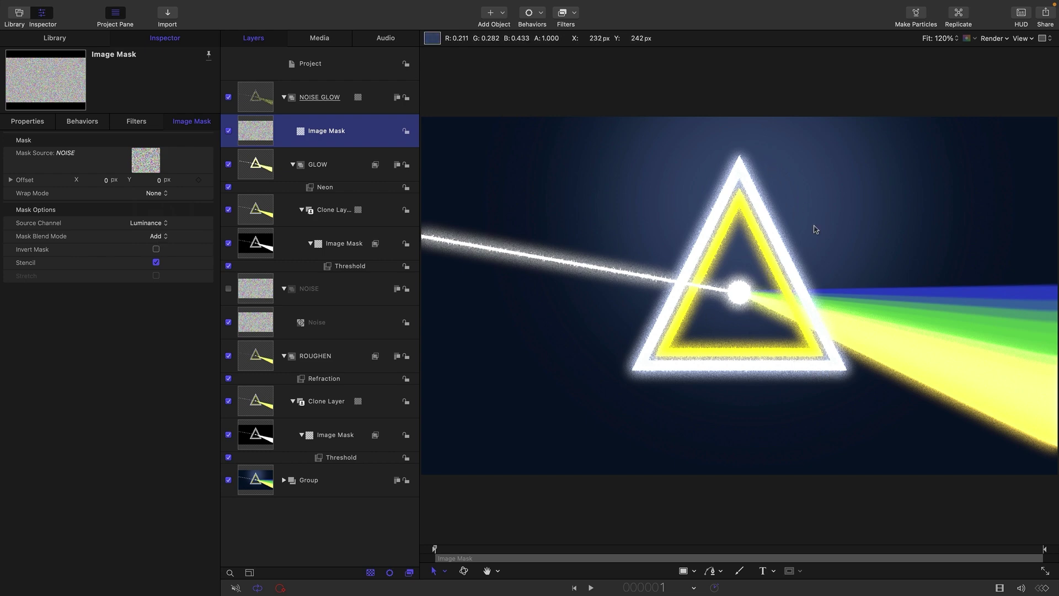
key(alt+z)
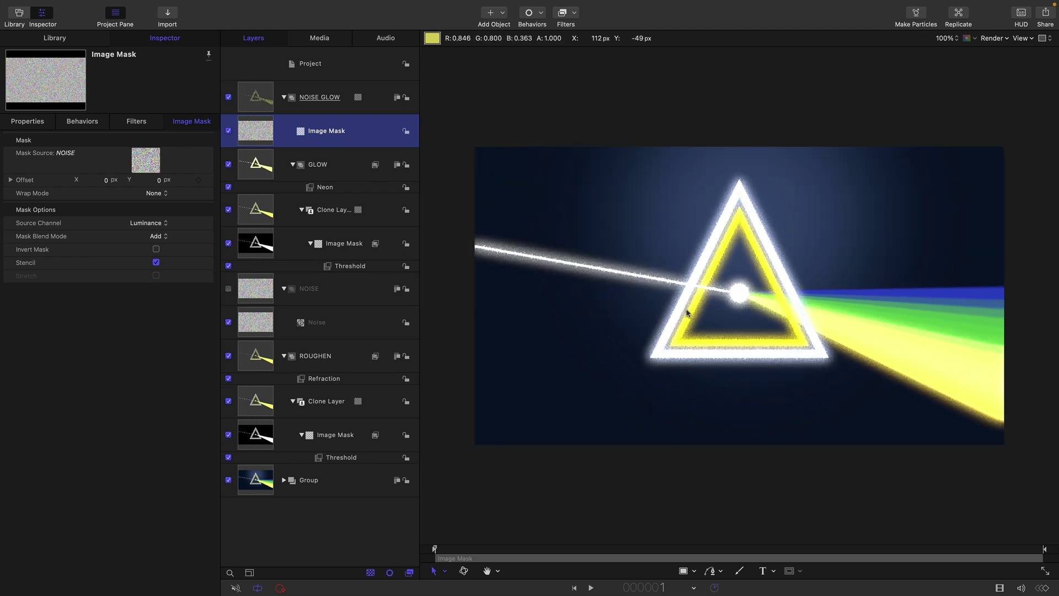
click(962, 307)
key(shift+z)
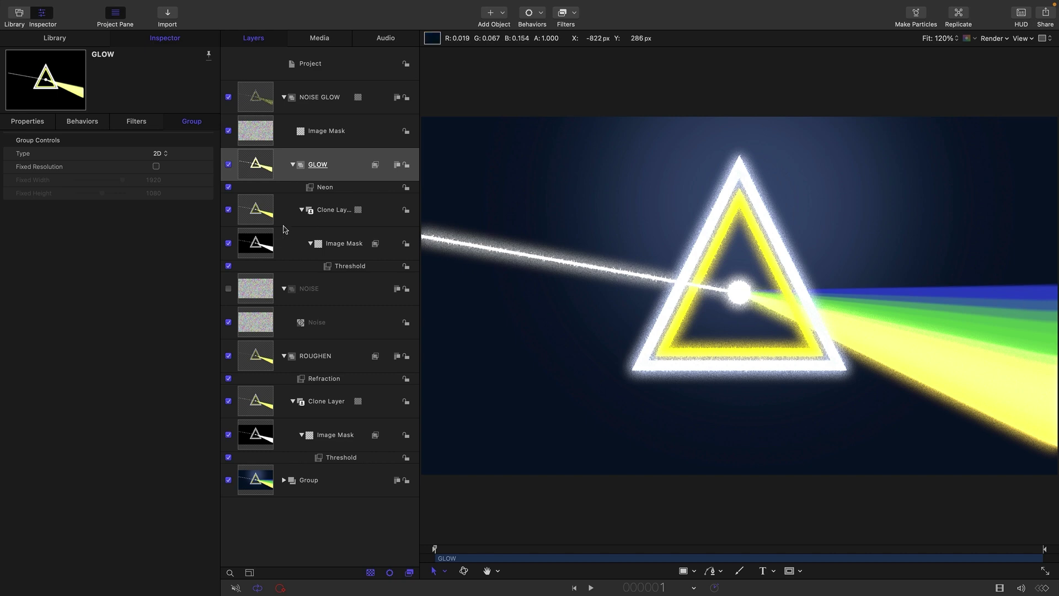
- In the Neon filter set Outer Glow 137, Inner Glow 45, Inner Brightness 3, Edge Intensity 13
click(324, 188)
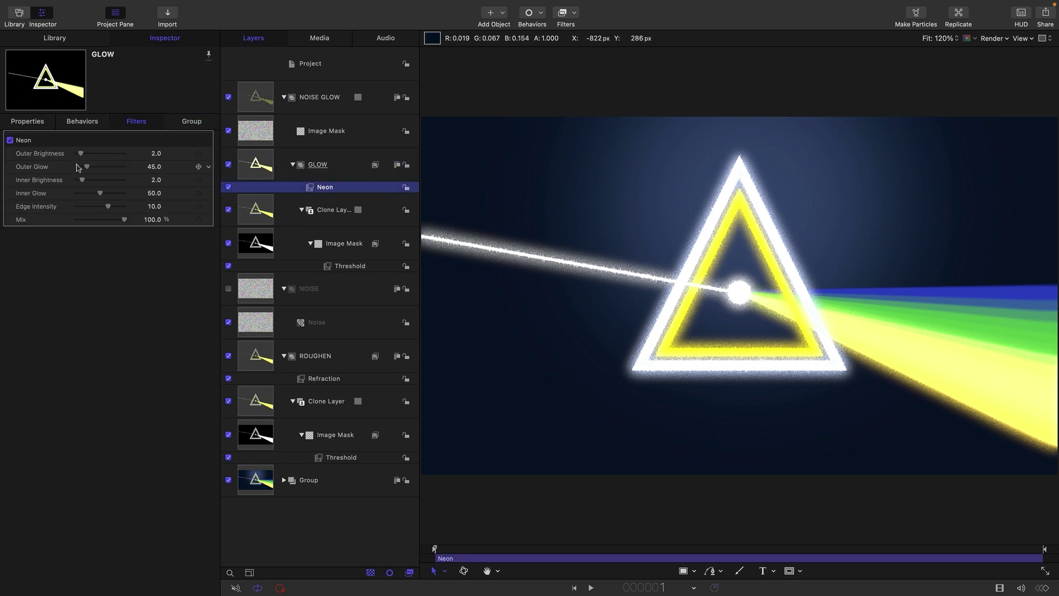
drag(86, 170, 109, 171)
mouse_move(109, 206)
mouse_down()
mouse_move(117, 210)
mouse_move(92, 194)
mouse_move(101, 192)
mouse_up()
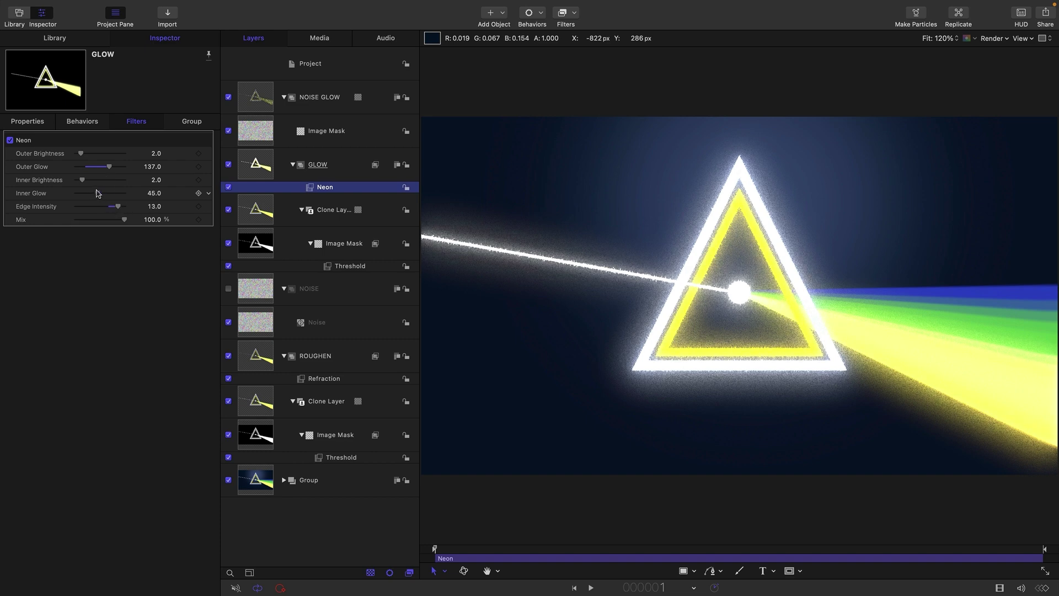
mouse_move(83, 181)
mouse_down()
mouse_move(96, 182)
mouse_move(86, 182)
mouse_up()
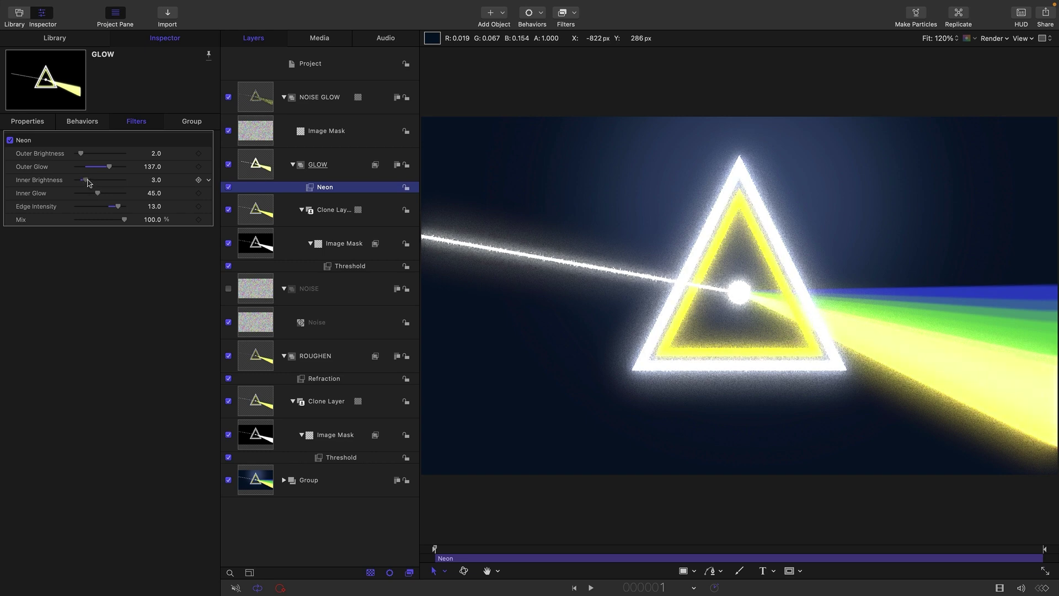
- Add a Threshold filter to NOISE GLOW's Image Mask and set it to 0.68
click(255, 132)
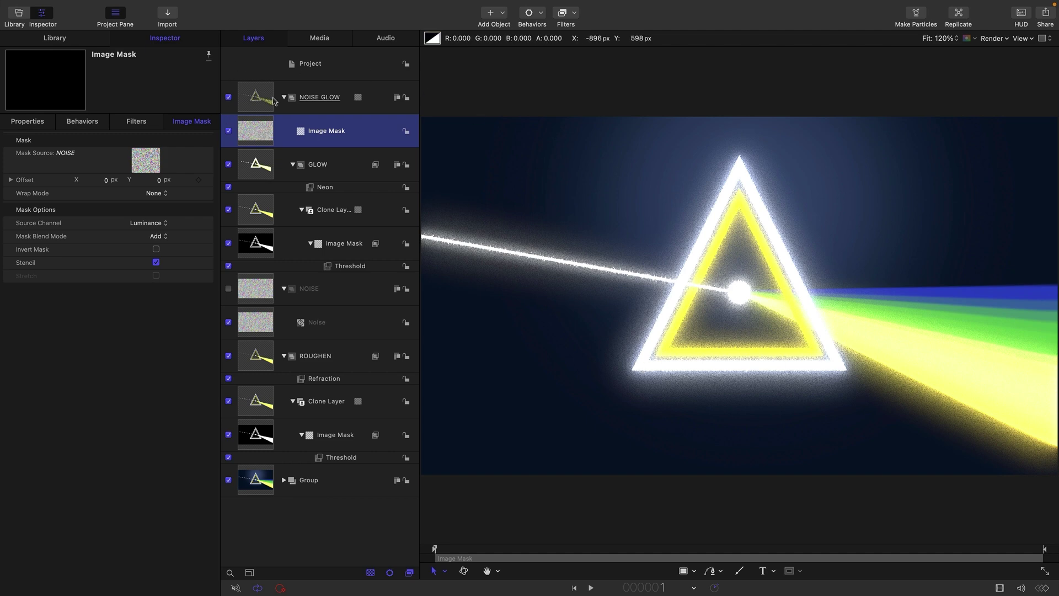
click(575, 17)
mouse_move(651, 65)
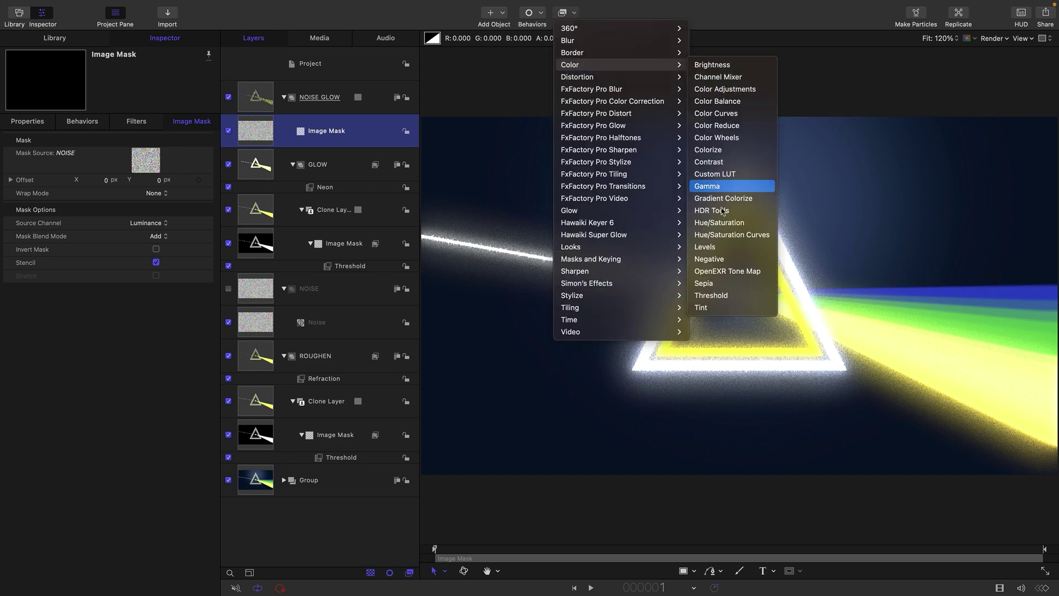
click(714, 295)
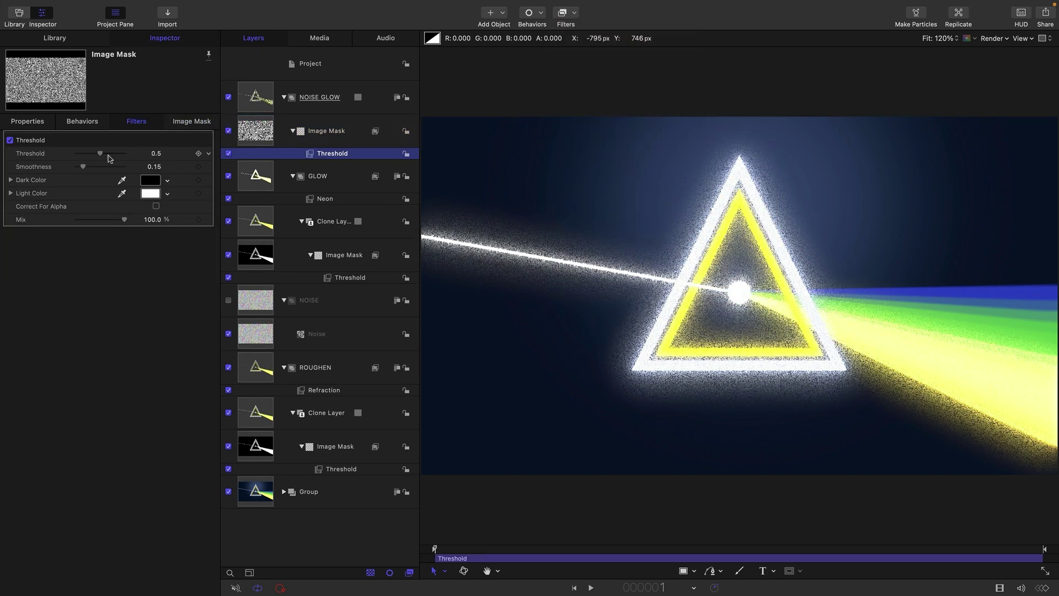
mouse_move(98, 156)
mouse_down()
mouse_move(83, 154)
mouse_move(110, 158)
mouse_up()
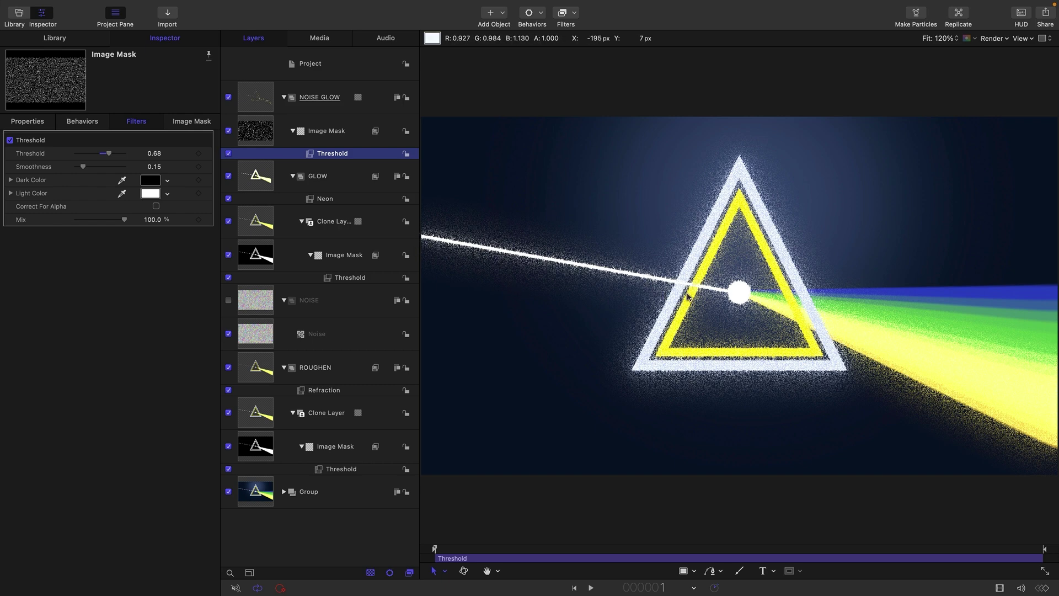
- Set the NOISE GLOW group's blend mode to Add and its opacity to 88.4%
click(258, 94)
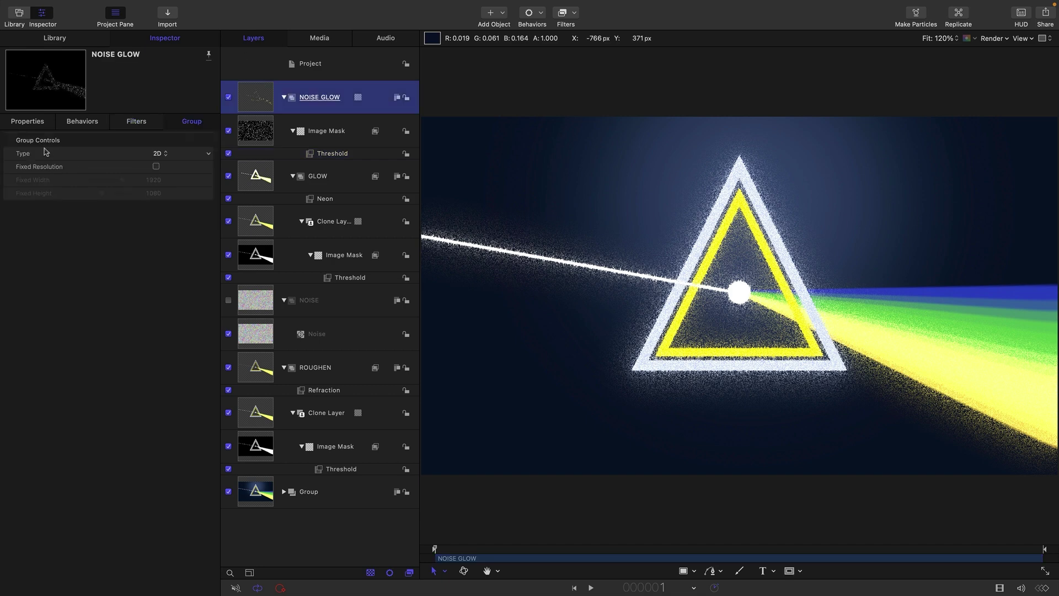
click(31, 125)
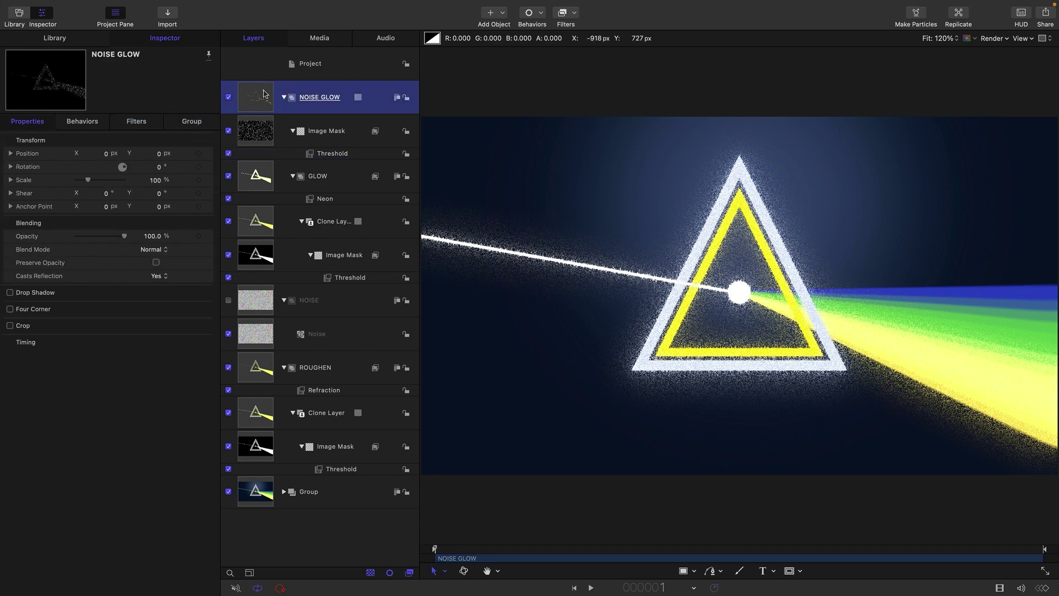
click(153, 249)
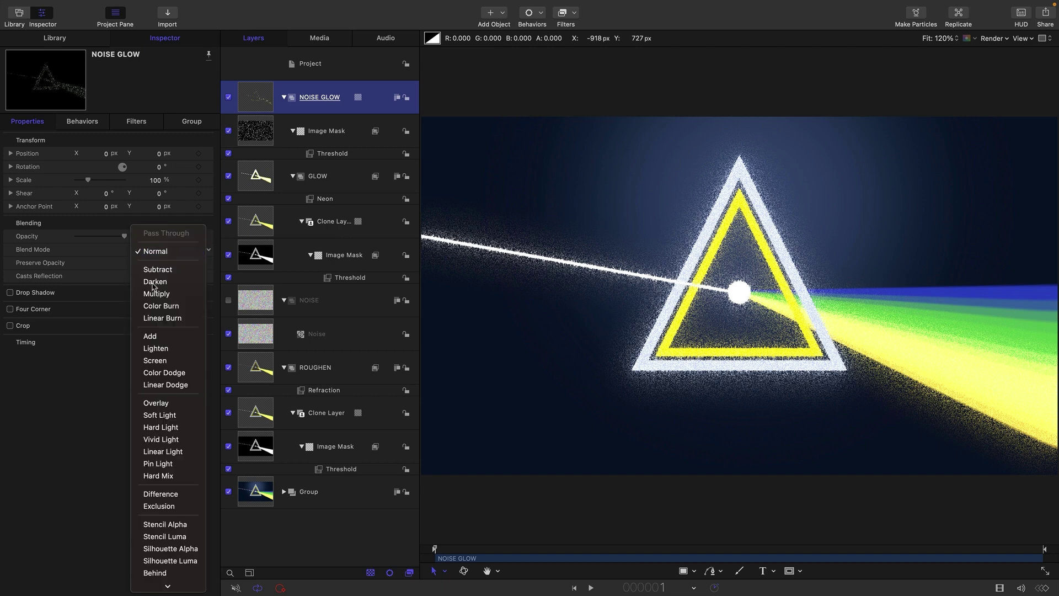
click(164, 337)
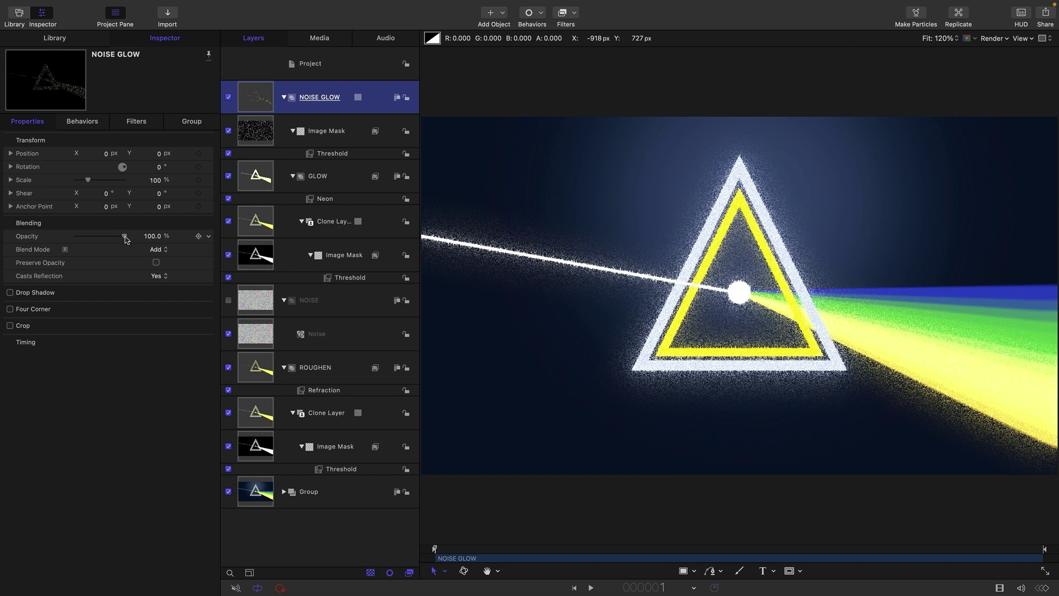
drag(126, 238, 96, 239)
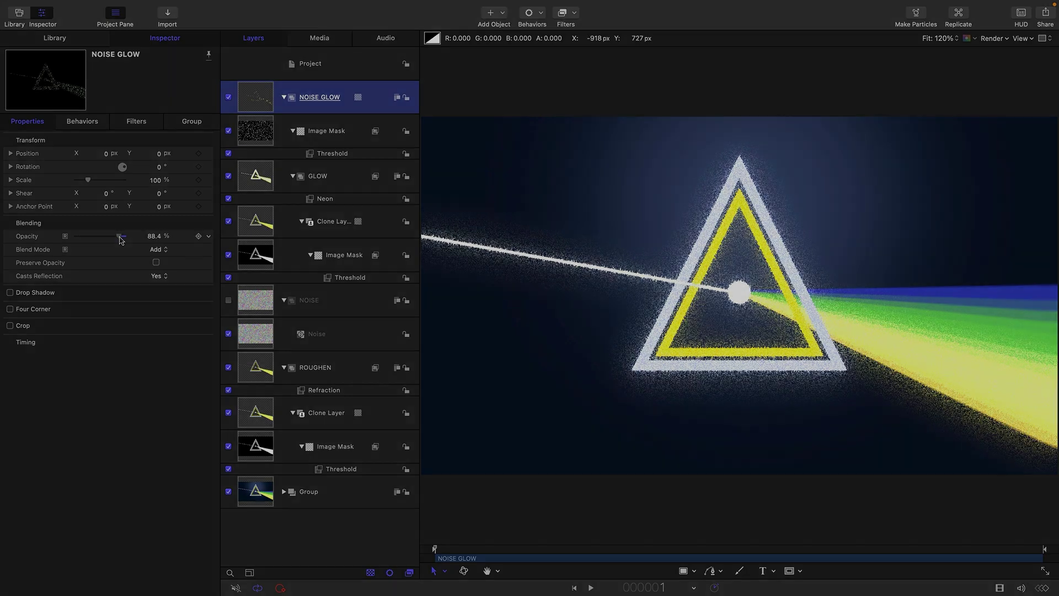